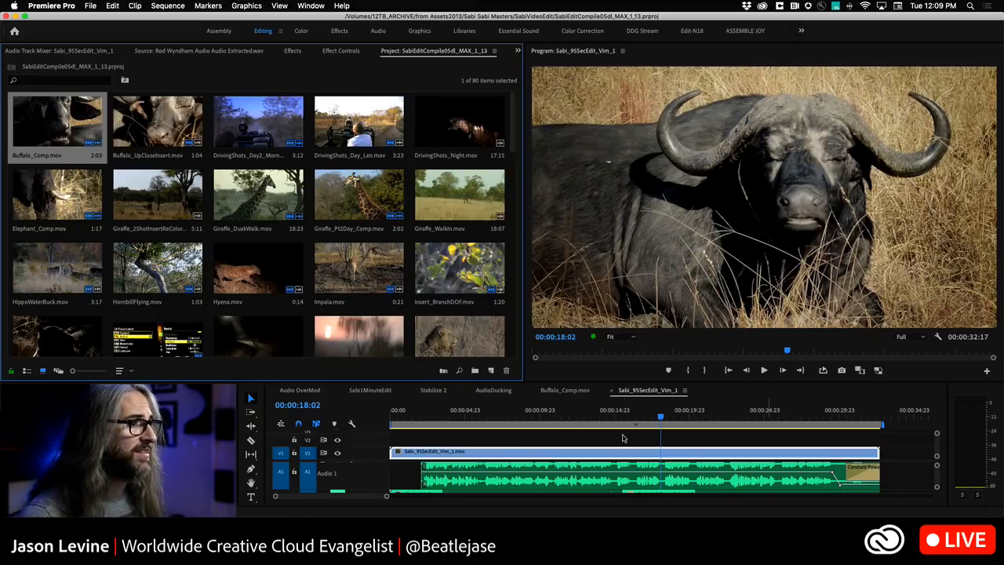
Scrub through the Sabi_95SecEdit_Vim_1 sequence and play it from the start with an enlarged Program monitor to review the edit.
{"action": "left_click", "coordinate": [636, 391]}
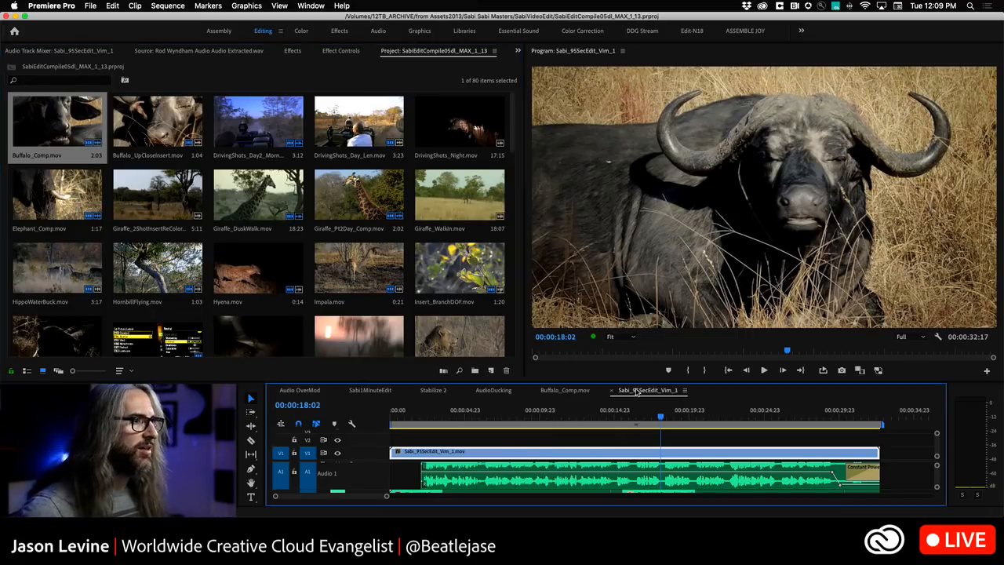
{"action": "key", "text": "Up"}
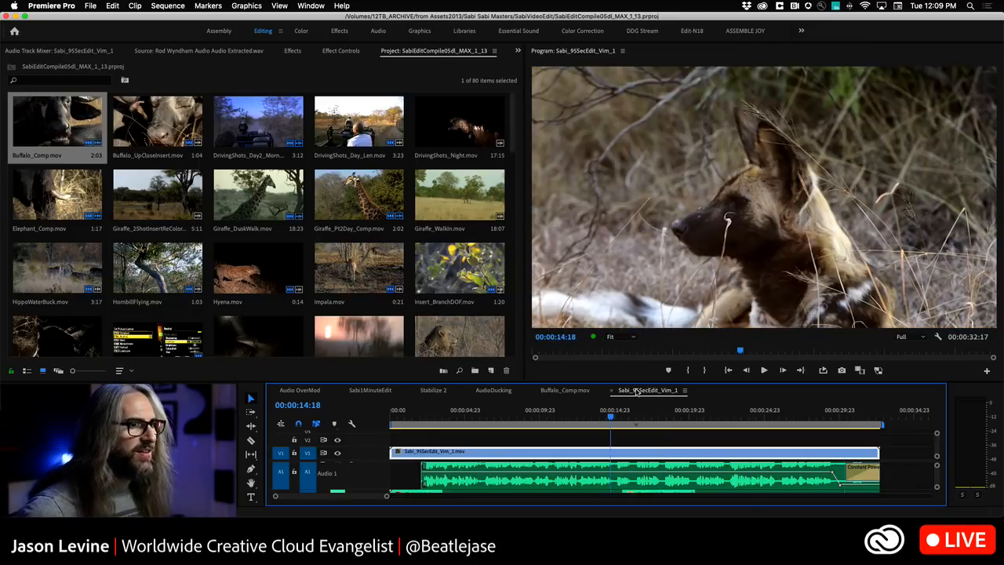
{"action": "key", "text": "End"}
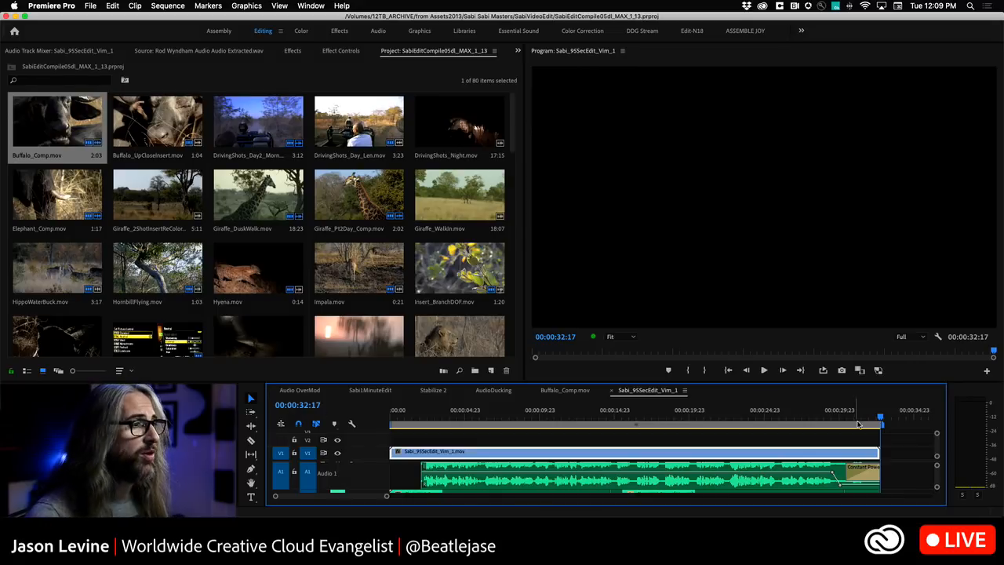
{"action": "left_click_drag", "start_coordinate": [799, 417], "coordinate": [723, 415]}
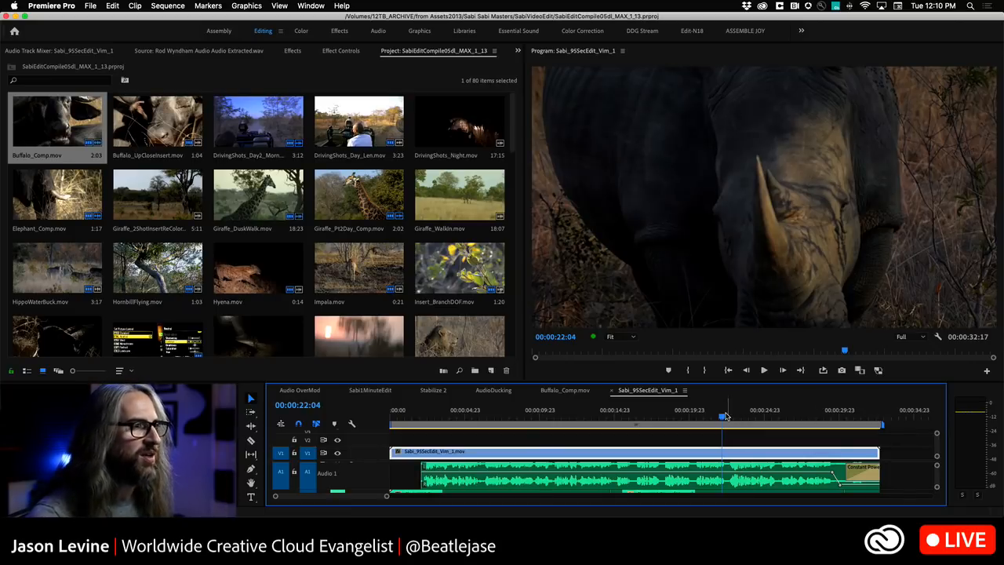
{"action": "left_click_drag", "start_coordinate": [723, 417], "coordinate": [355, 424]}
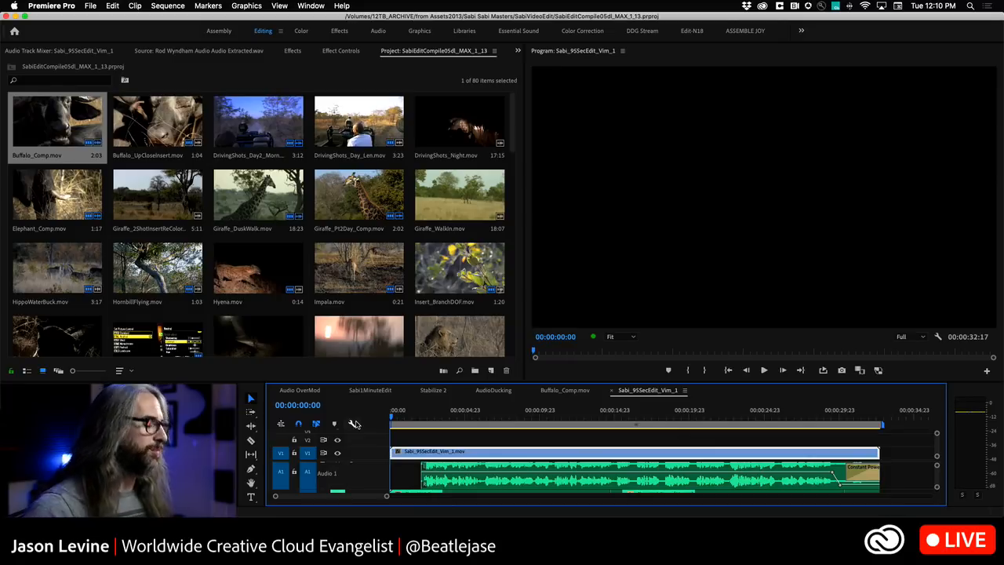
{"action": "key", "text": "space"}
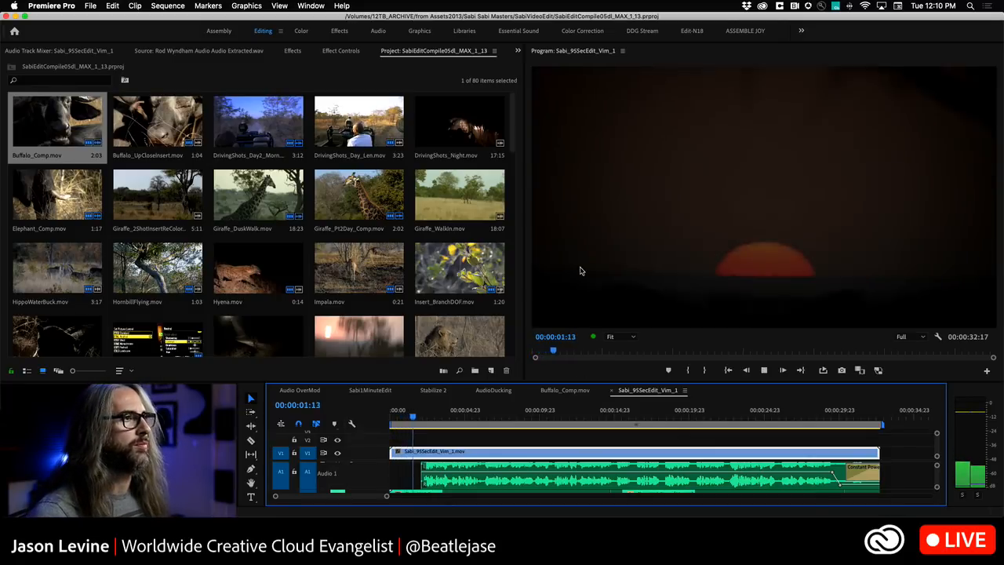
{"action": "key", "text": "grave"}
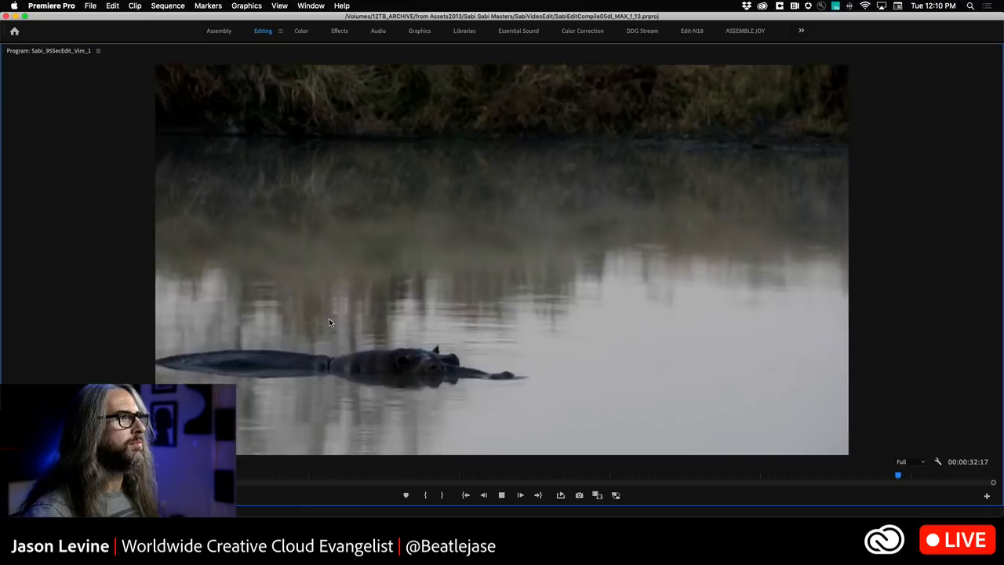
{"action": "key", "text": "grave"}
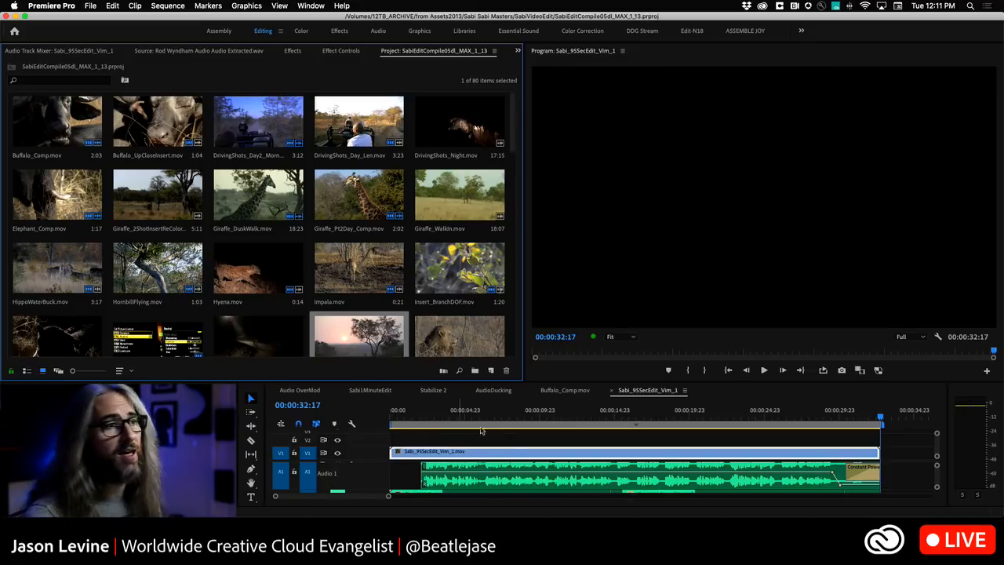
Park the playhead at 00:00:16:05 in the Sabi_95SecEdit_Vim_1 sequence and open its media export settings.
{"action": "left_click", "coordinate": [648, 390]}
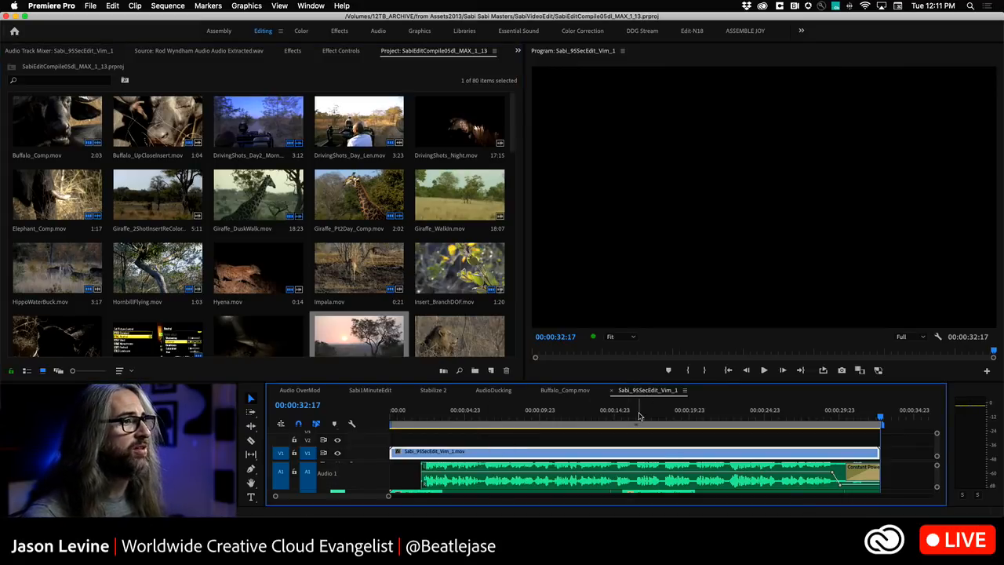
{"action": "left_click", "coordinate": [632, 416]}
{"action": "left_click", "coordinate": [90, 6]}
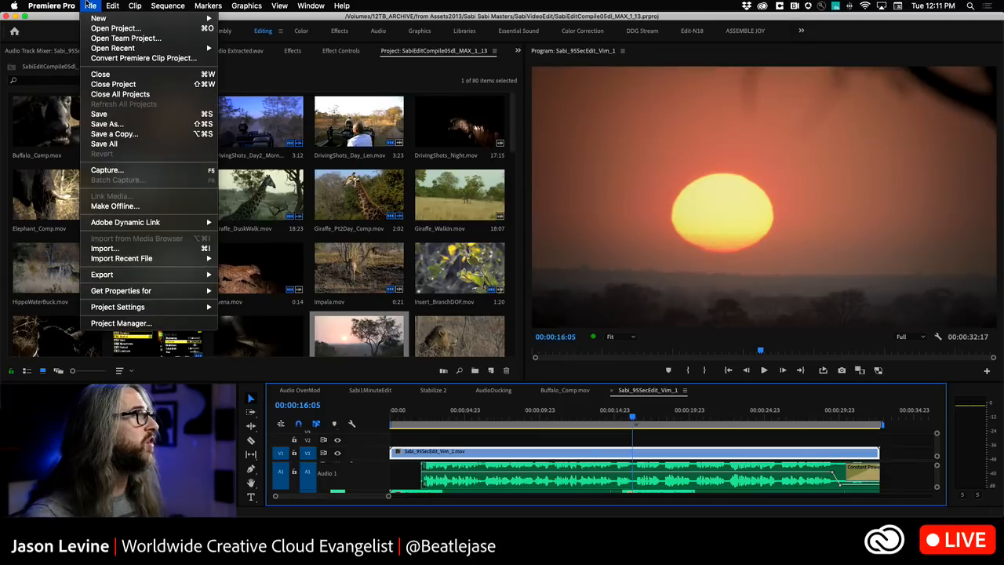
{"action": "mouse_move", "coordinate": [130, 275]}
{"action": "left_click", "coordinate": [273, 275]}
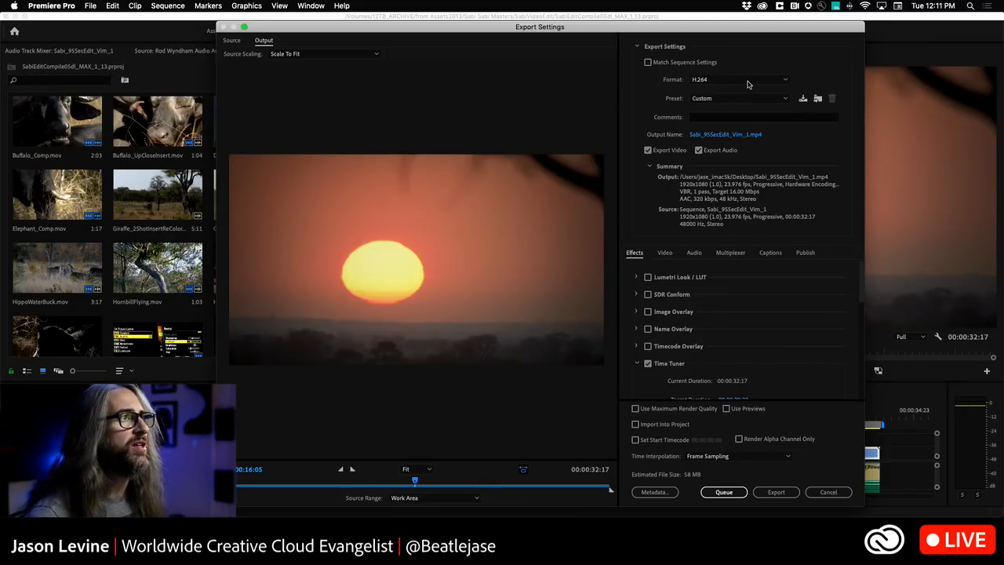
Apply the YouTube 1080p Full HD preset to the H.264 export and review its video encoding and bitrate settings.
{"action": "left_click", "coordinate": [780, 100]}
{"action": "scroll", "coordinate": [745, 309], "scroll_direction": "down", "scroll_amount": 2}
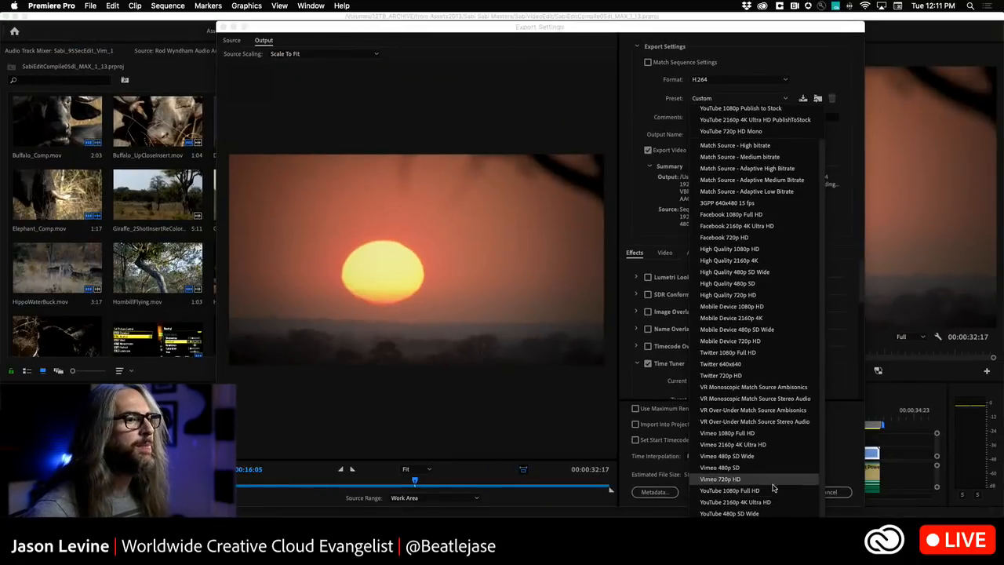
{"action": "left_click", "coordinate": [766, 490]}
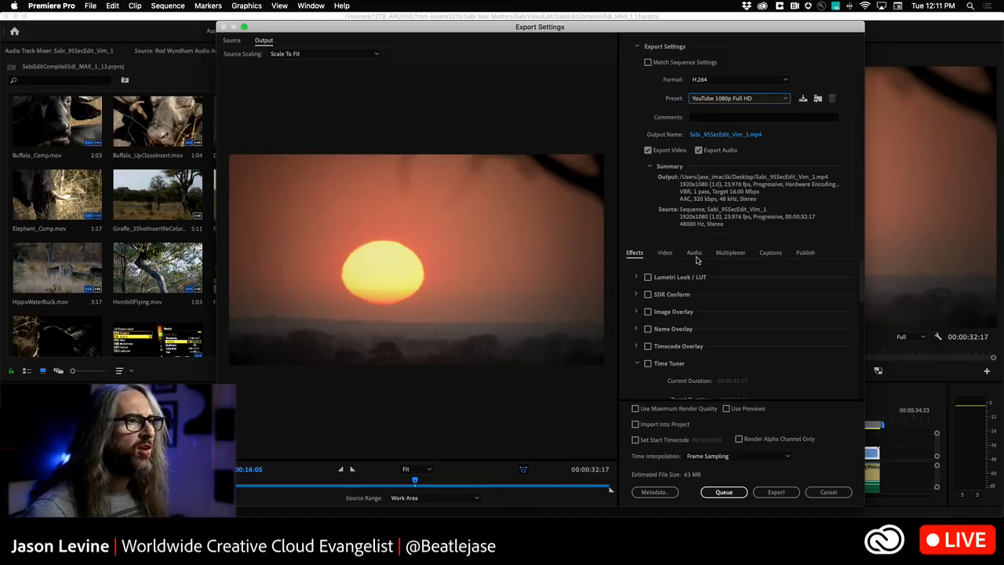
{"action": "left_click", "coordinate": [665, 254]}
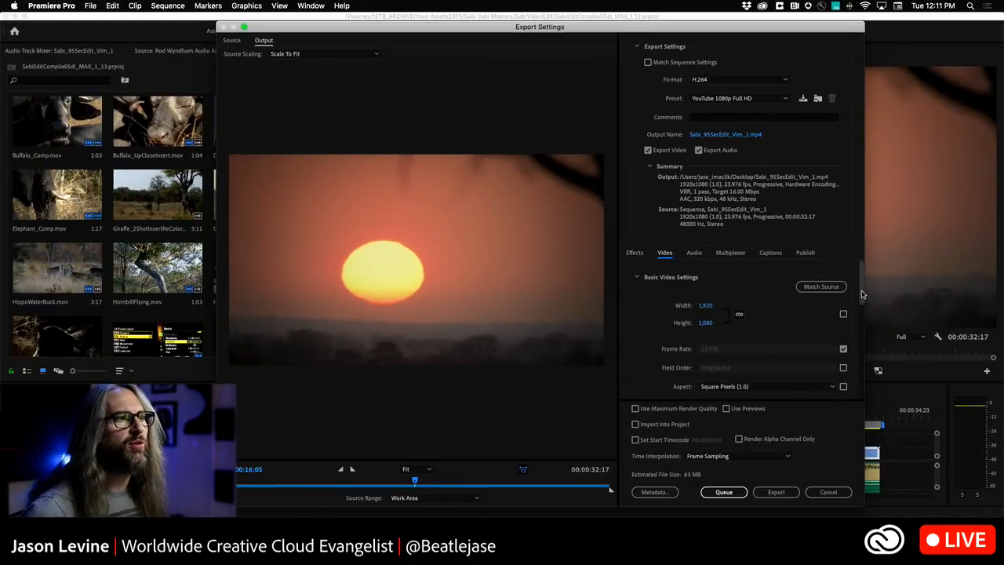
{"action": "left_click_drag", "start_coordinate": [861, 294], "coordinate": [875, 393]}
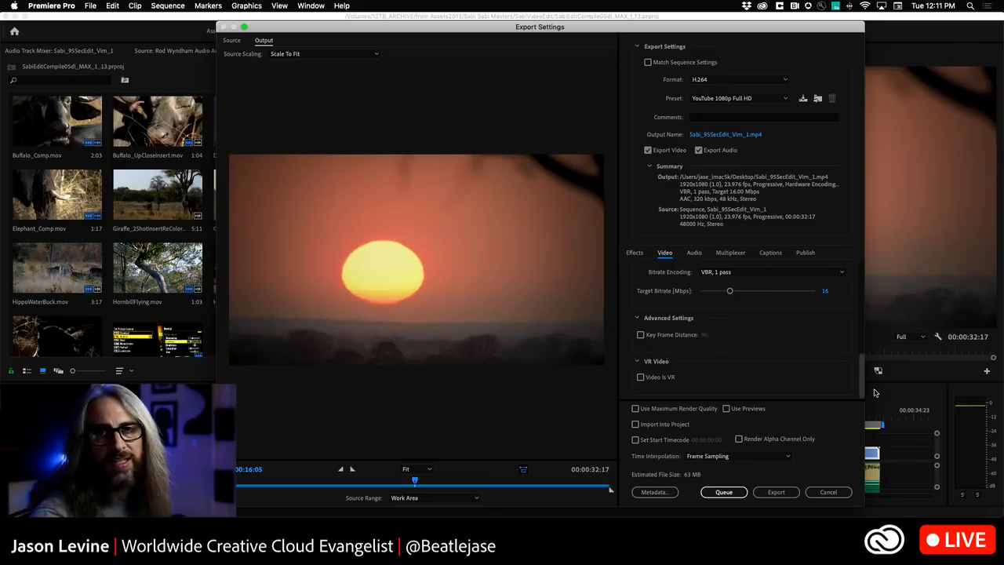
{"action": "left_click_drag", "start_coordinate": [875, 380], "coordinate": [873, 359]}
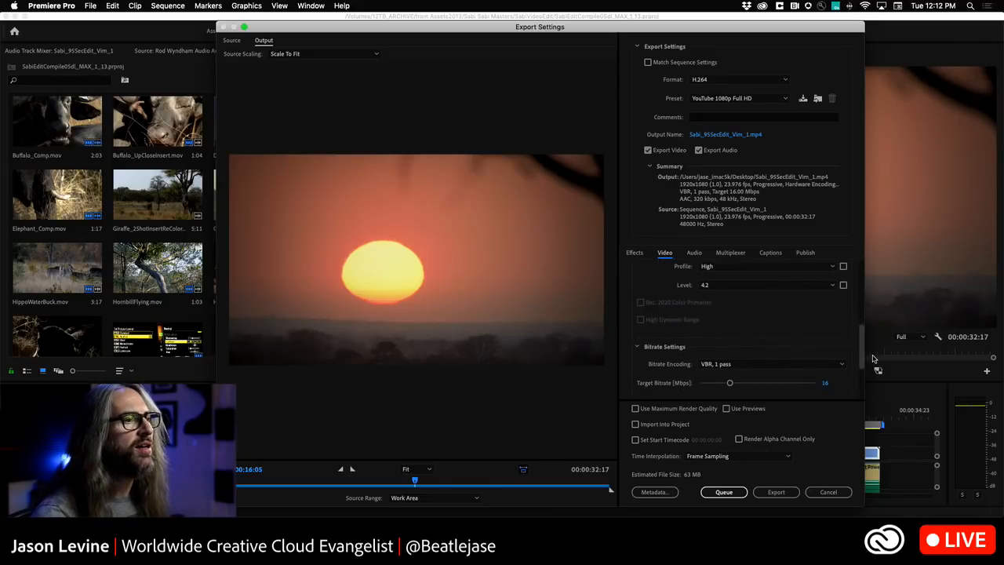
{"action": "scroll", "coordinate": [670, 275], "scroll_direction": "up", "scroll_amount": 10}
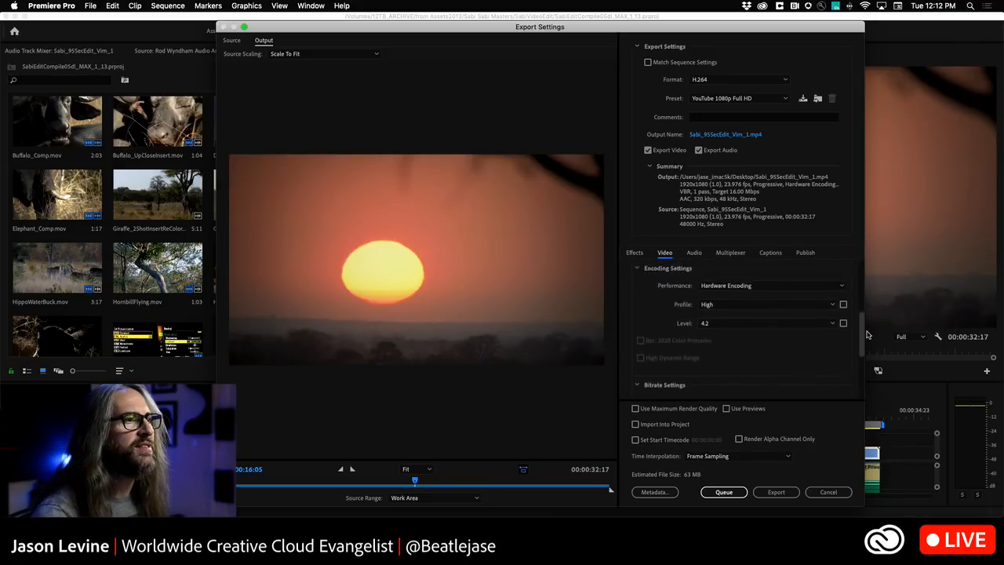
Enable the Time Tuner export effect and set its target duration to 00:00:29:23.
{"action": "left_click", "coordinate": [635, 253]}
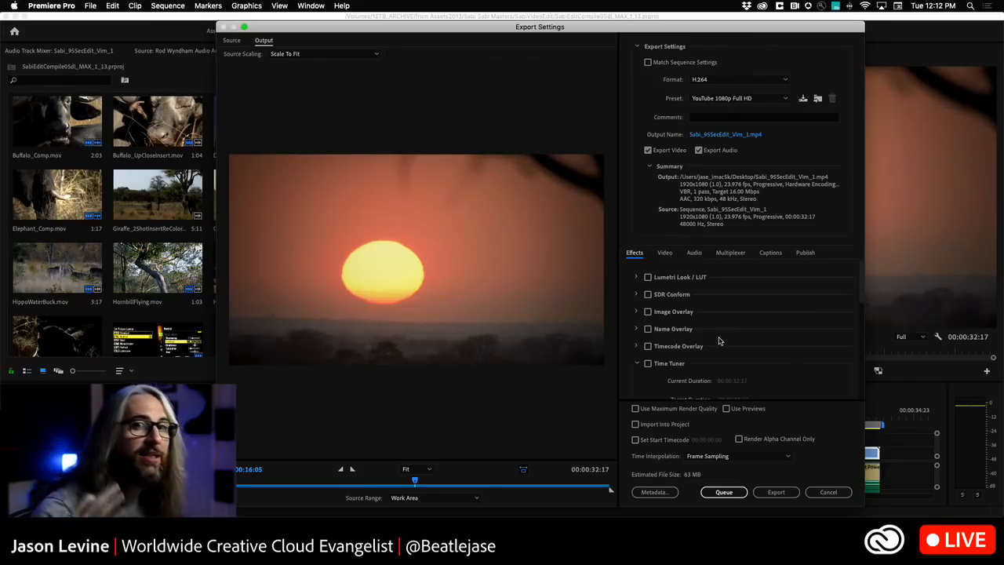
{"action": "left_click_drag", "start_coordinate": [860, 293], "coordinate": [859, 321]}
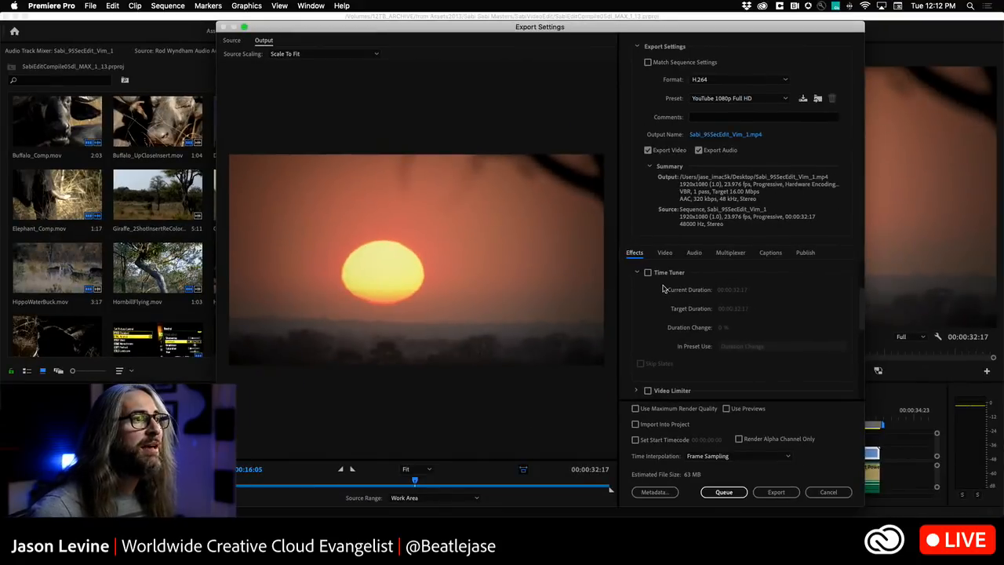
{"action": "left_click", "coordinate": [554, 235]}
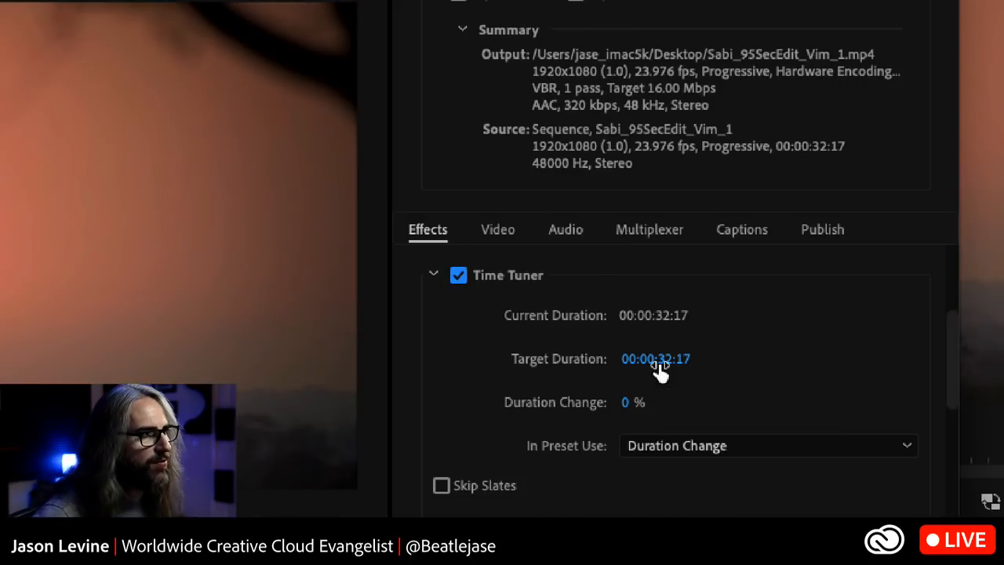
{"action": "left_click_drag", "start_coordinate": [660, 368], "coordinate": [576, 365]}
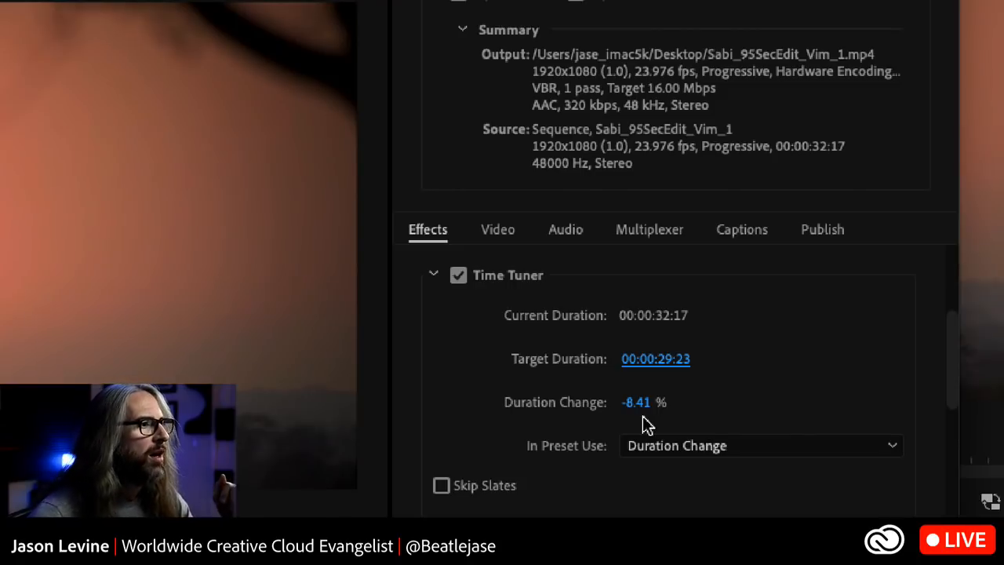
Examine the Time Tuner's In Preset Use options and keep Duration Change selected.
{"action": "scroll", "coordinate": [642, 424], "scroll_direction": "down", "scroll_amount": 1}
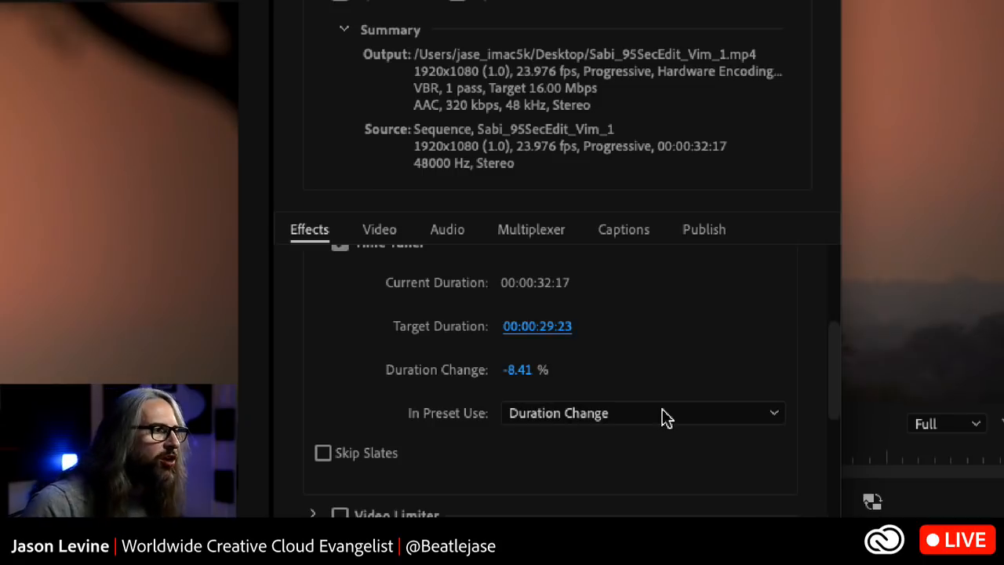
{"action": "left_click", "coordinate": [686, 417]}
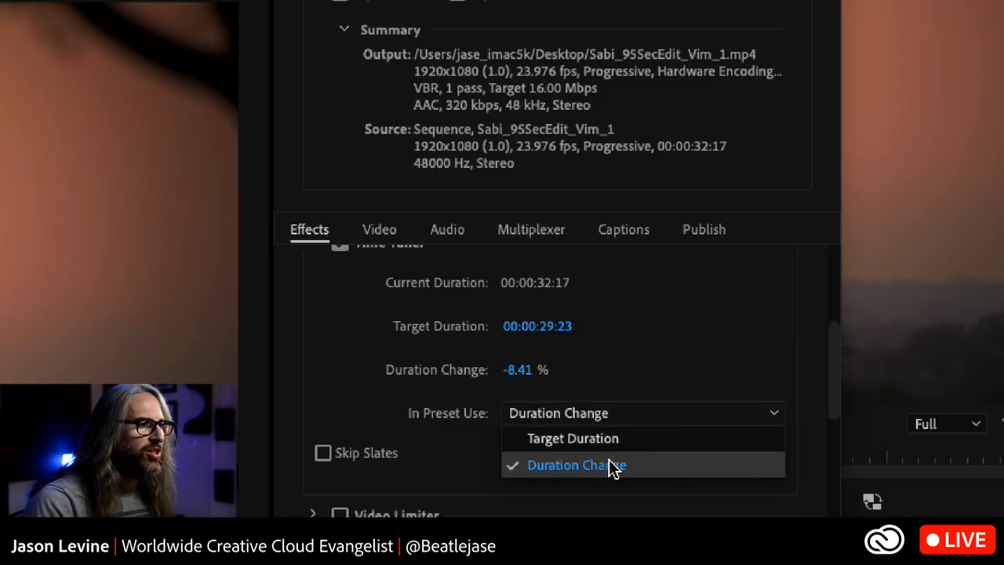
{"action": "left_click", "coordinate": [676, 411]}
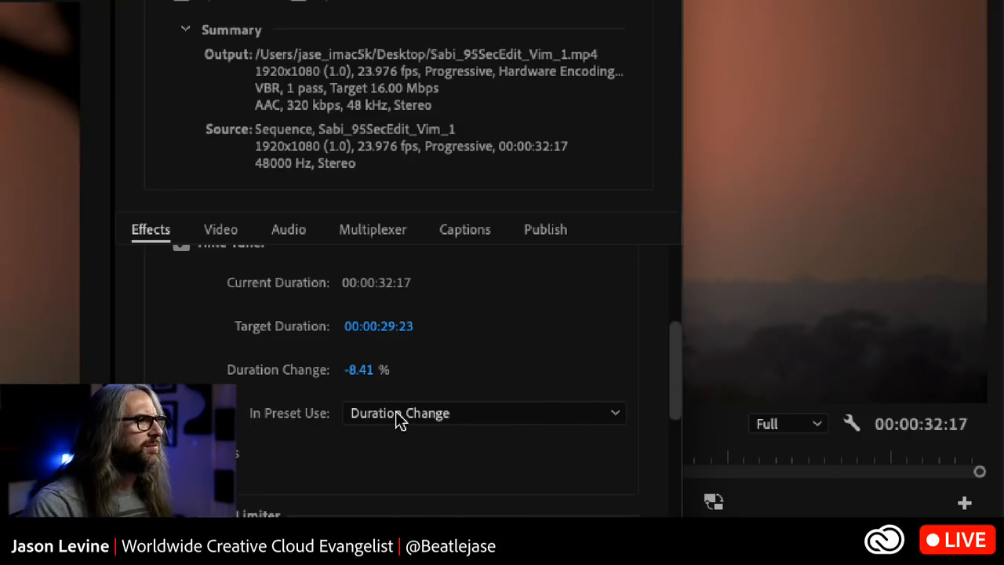
{"action": "left_click", "coordinate": [613, 416]}
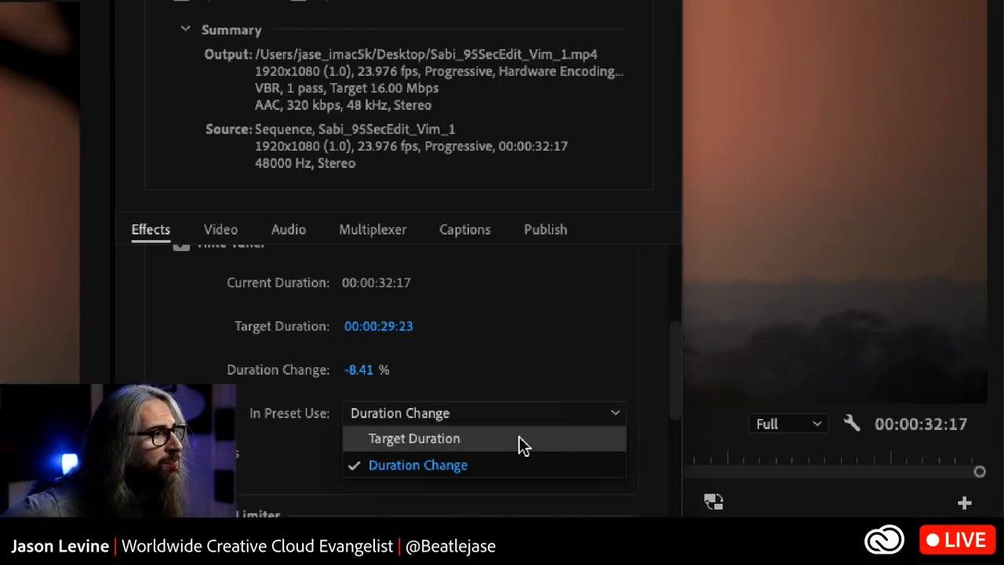
{"action": "left_click", "coordinate": [474, 476]}
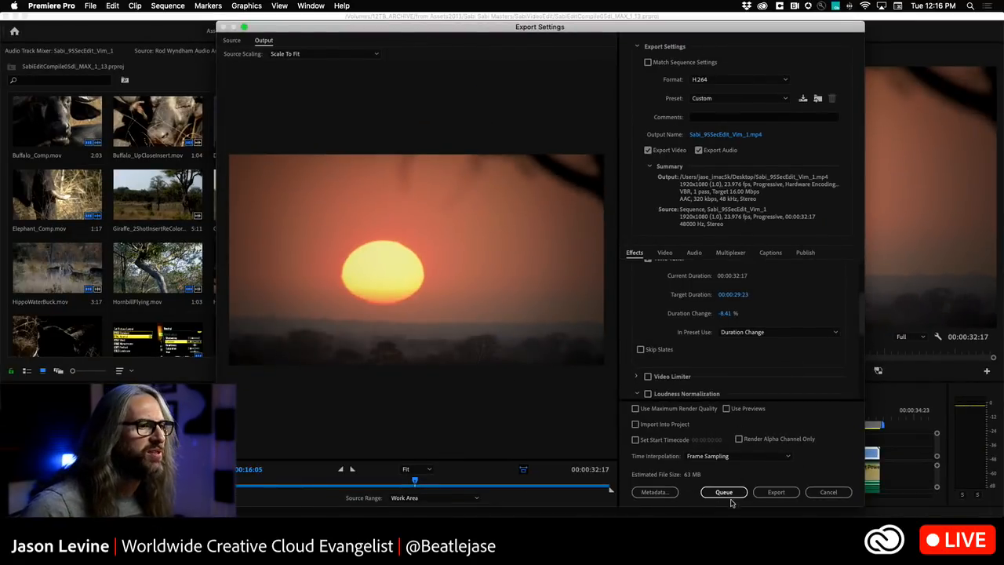
Name the output file Sabi_95SecEdit_29secs01 on the Desktop and export the sequence.
{"action": "left_click", "coordinate": [785, 492]}
{"action": "left_click", "coordinate": [733, 135]}
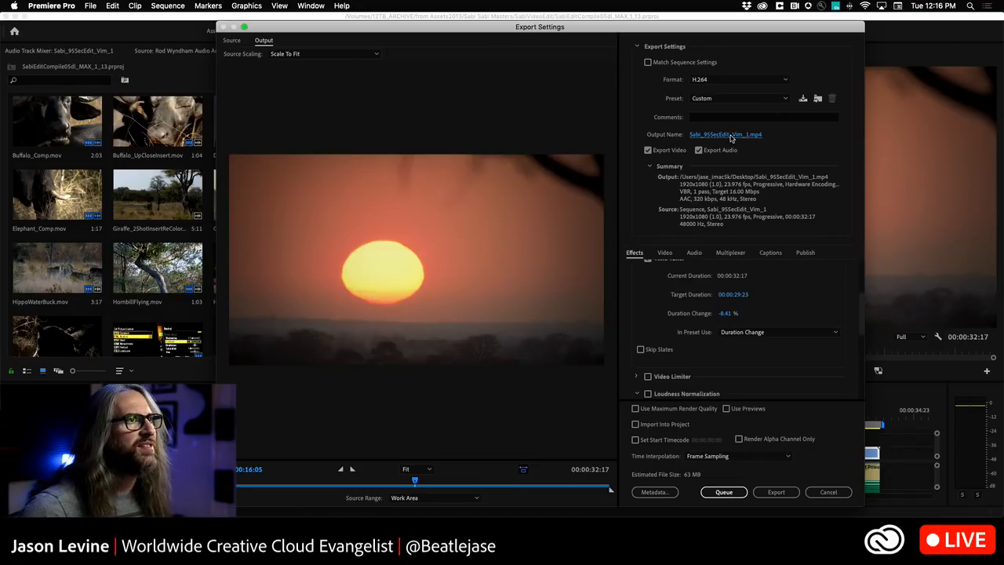
{"action": "left_click", "coordinate": [499, 81]}
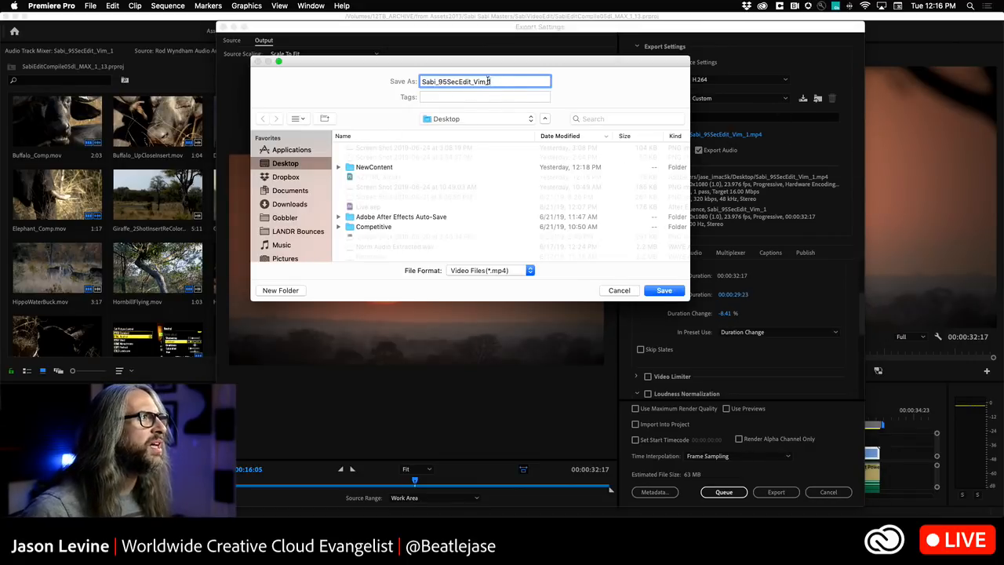
{"action": "left_click_drag", "start_coordinate": [474, 82], "coordinate": [461, 84]}
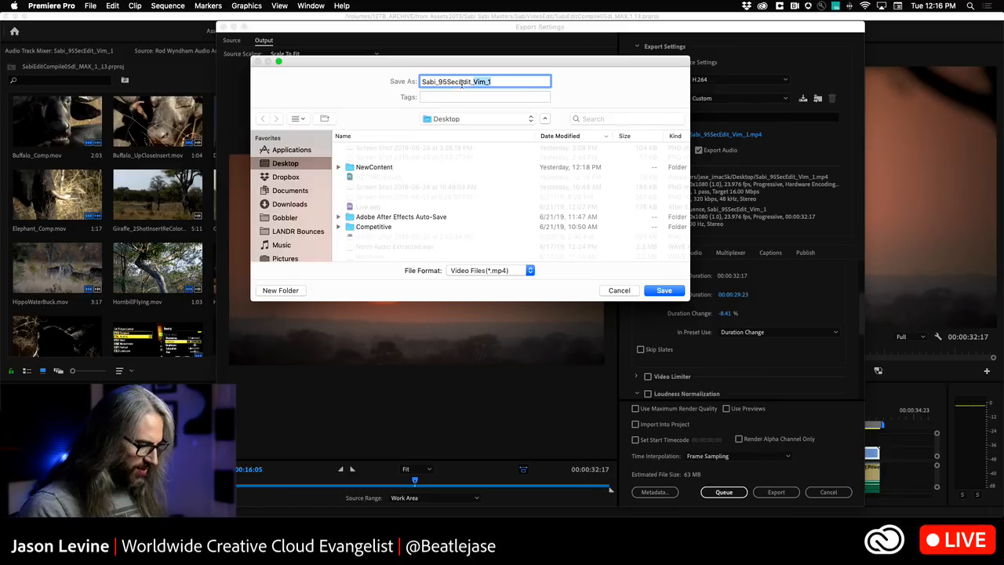
{"action": "type", "text": "29secs0"}
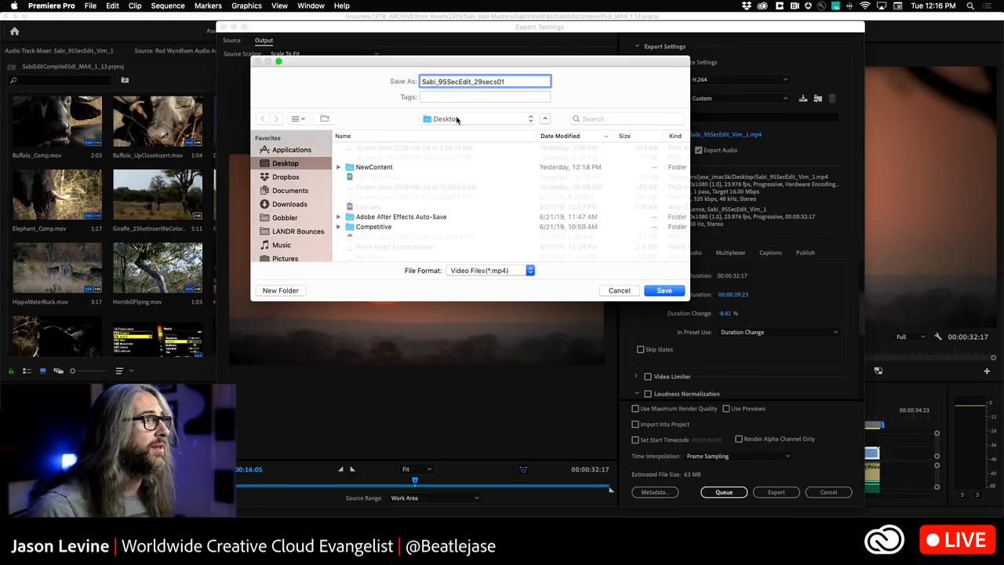
{"action": "left_click", "coordinate": [664, 292]}
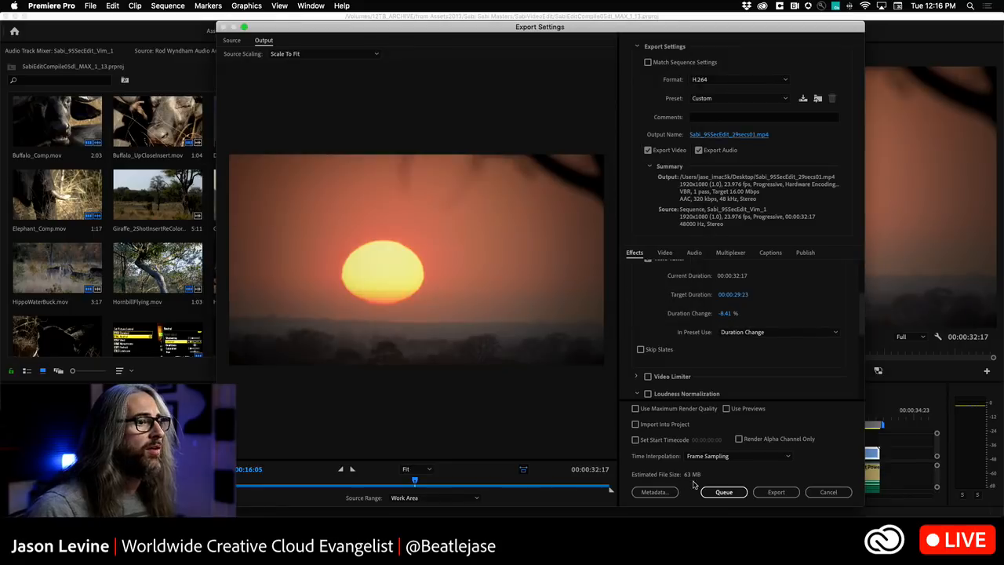
{"action": "left_click", "coordinate": [776, 492]}
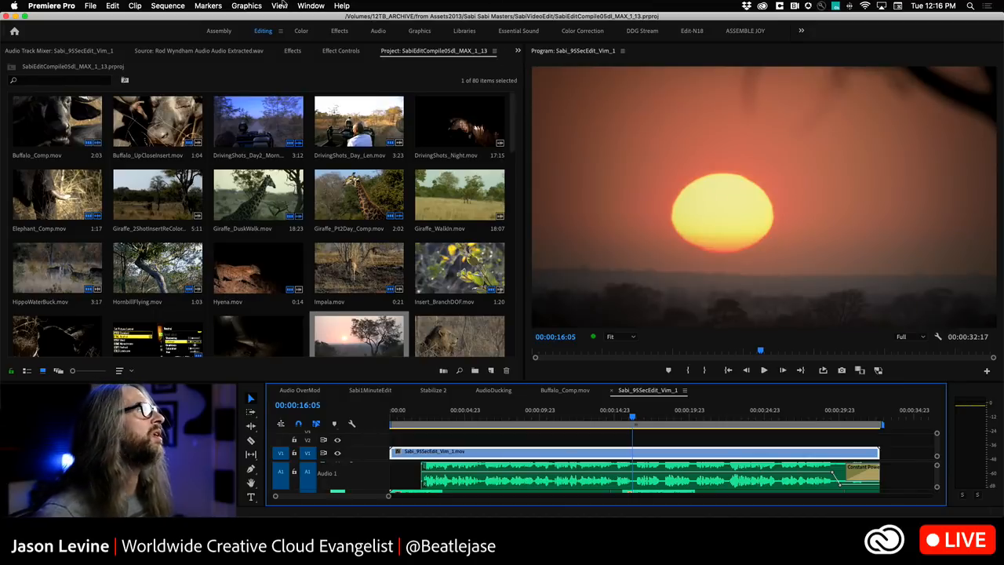
Show the project items as a list and import Sabi_95SecEdit_29secs01.mp4 from the Desktop.
{"action": "left_click", "coordinate": [88, 5]}
{"action": "left_click", "coordinate": [87, 7]}
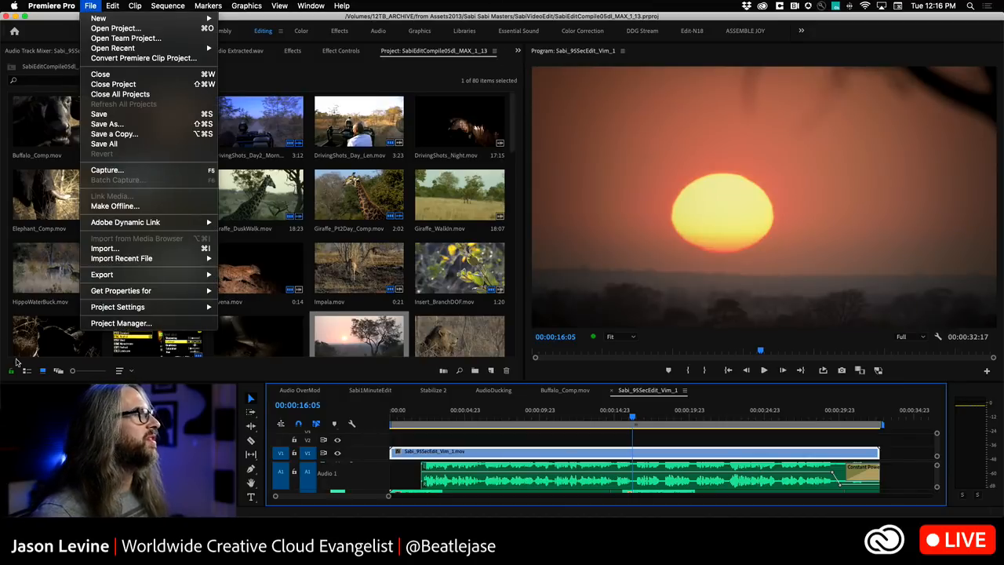
{"action": "left_click", "coordinate": [25, 373]}
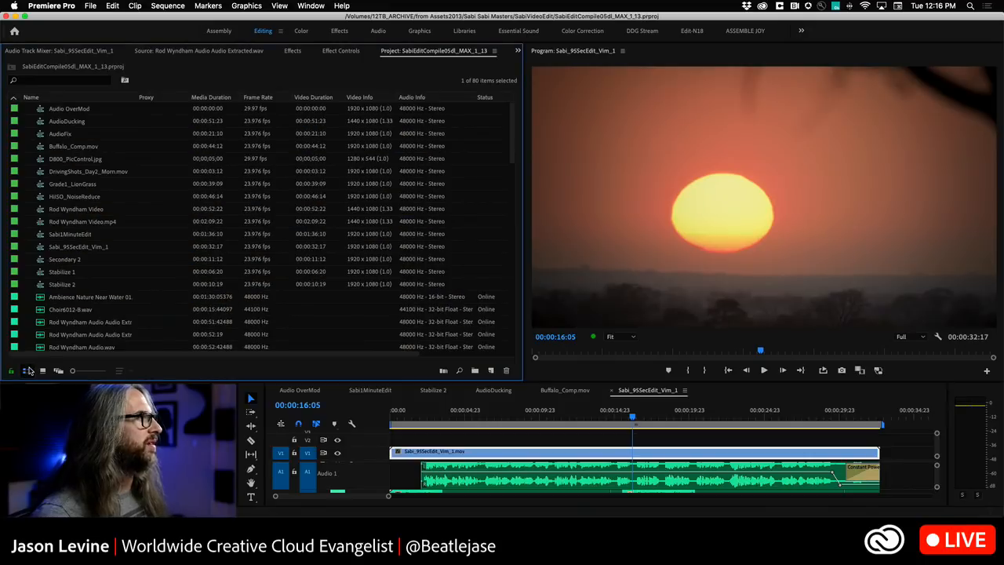
{"action": "left_click", "coordinate": [90, 6]}
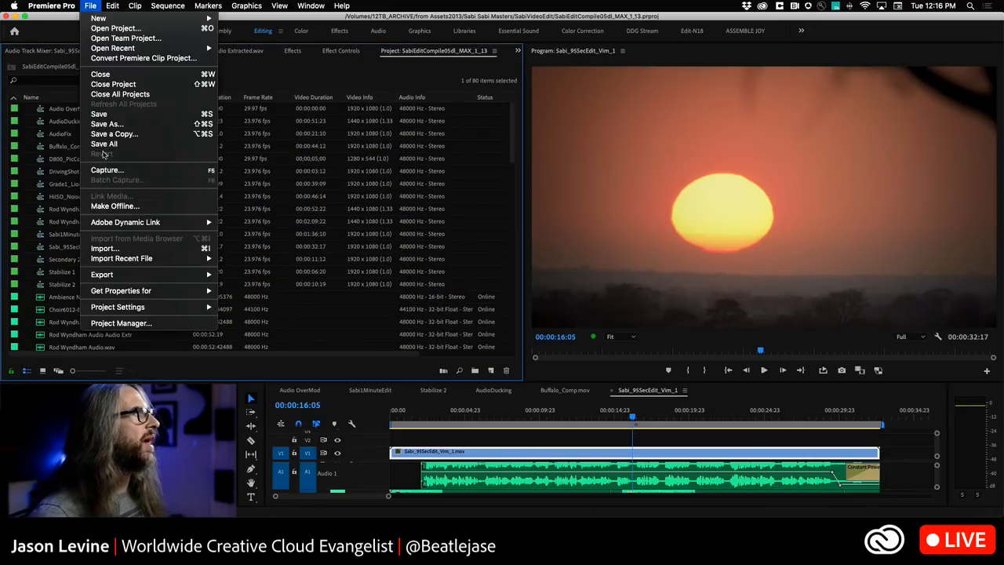
{"action": "left_click", "coordinate": [135, 249]}
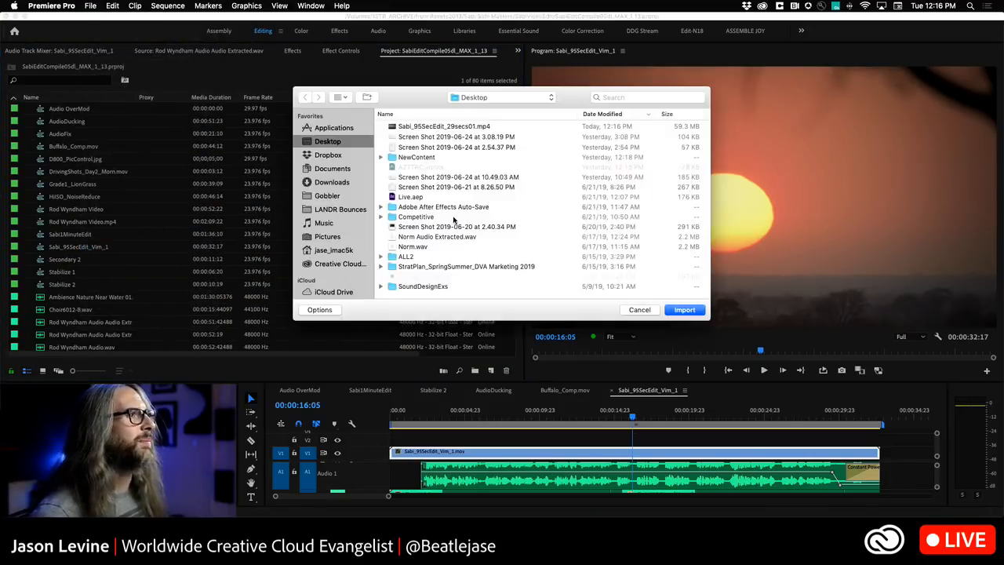
{"action": "left_click", "coordinate": [451, 127]}
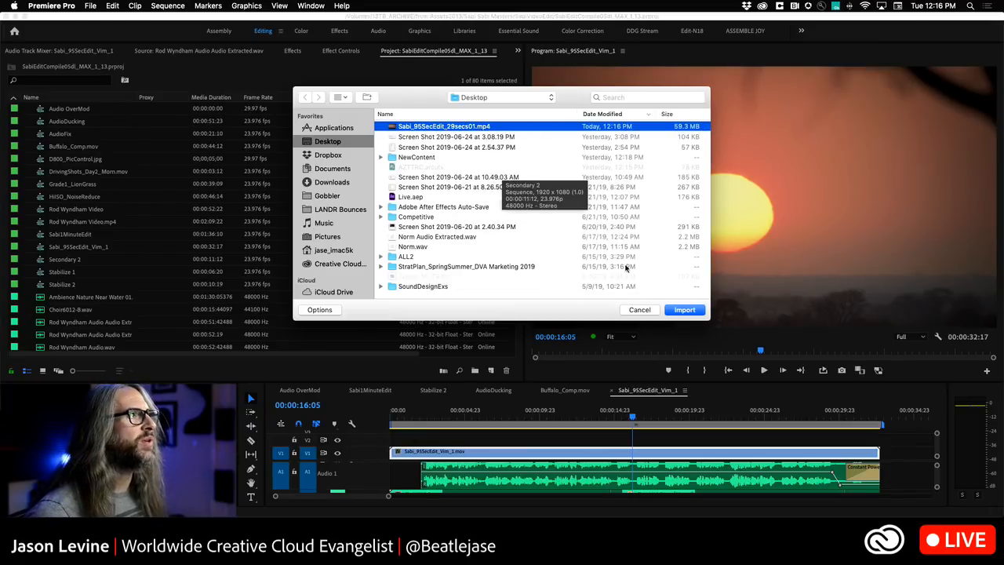
{"action": "left_click", "coordinate": [680, 310]}
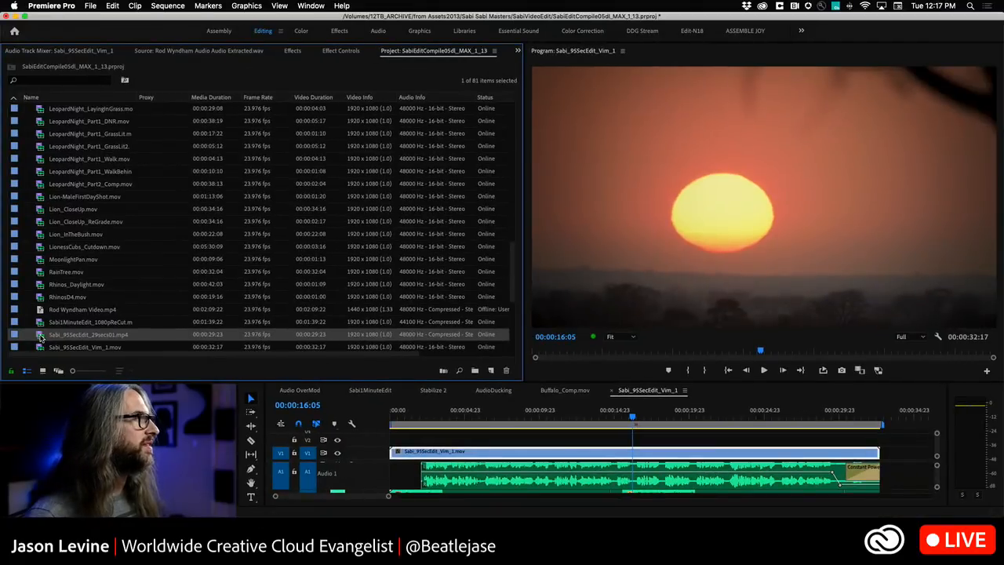
Play the imported Sabi_95SecEdit_29secs01.mp4 in the Source Monitor and scrub the Sabi_95SecEdit_Vim_1 sequence to compare its ending.
{"action": "double_click", "coordinate": [39, 335]}
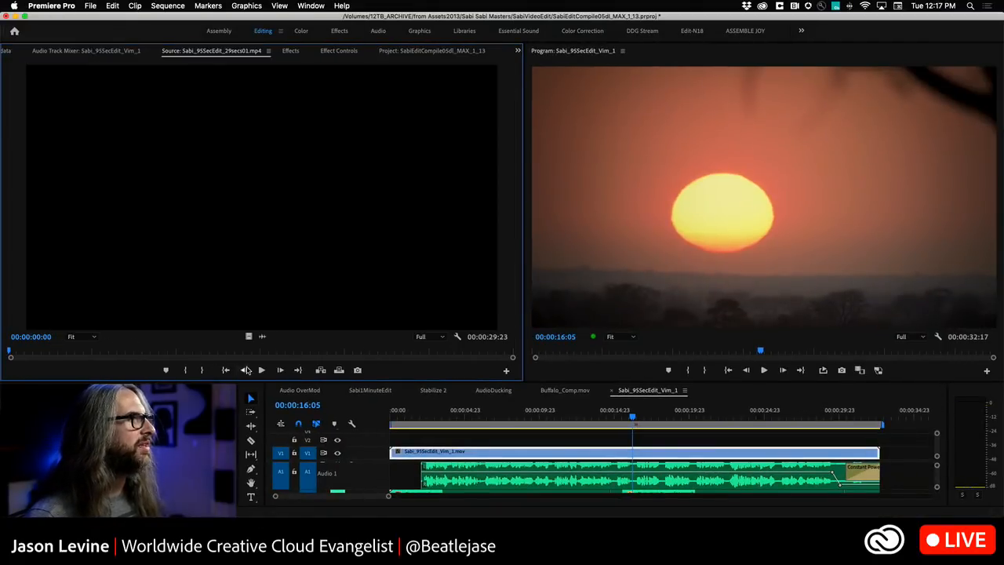
{"action": "left_click", "coordinate": [260, 370]}
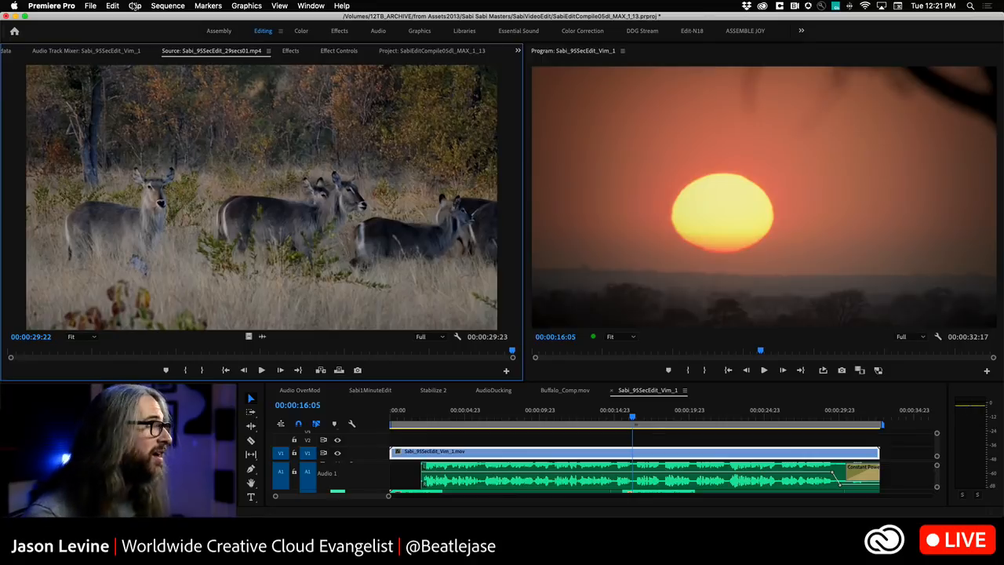
{"action": "left_click", "coordinate": [640, 392]}
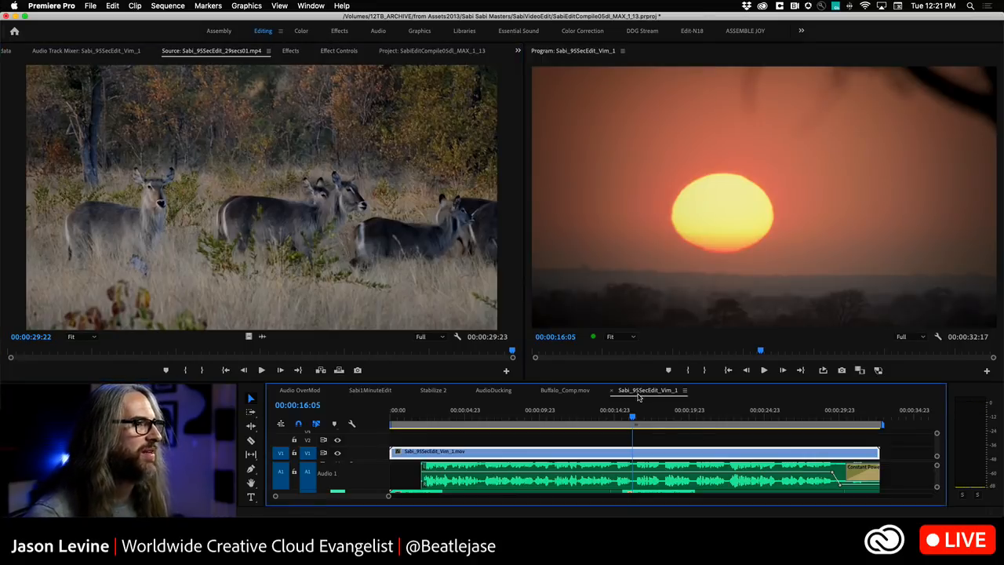
{"action": "left_click_drag", "start_coordinate": [632, 418], "coordinate": [876, 421]}
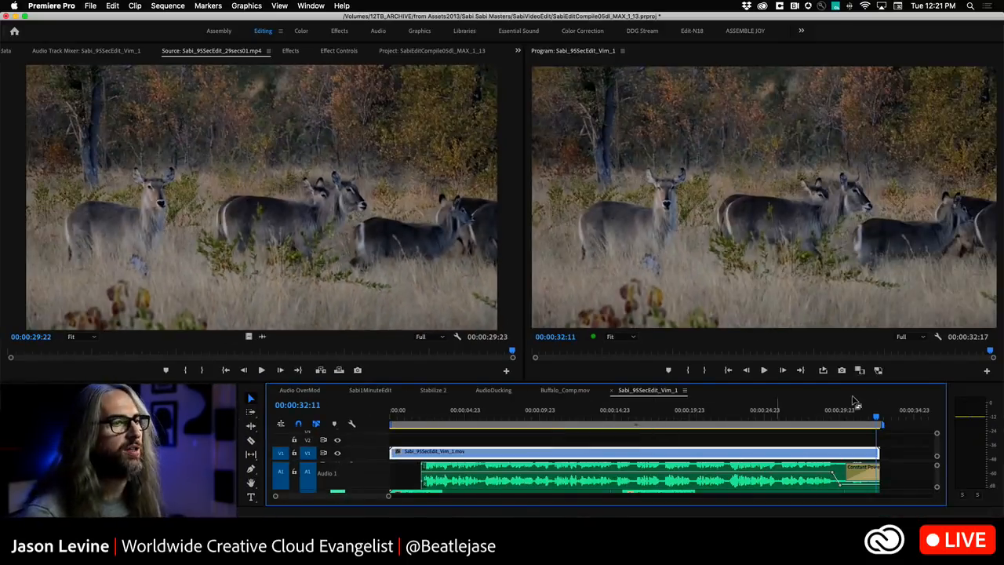
{"action": "left_click_drag", "start_coordinate": [874, 418], "coordinate": [670, 428]}
Open the media export settings for the Sabi_95SecEdit_Vim_1 sequence and name the output file Sabi_95SecEdit_29sec02 on the Desktop.
{"action": "left_click", "coordinate": [90, 5]}
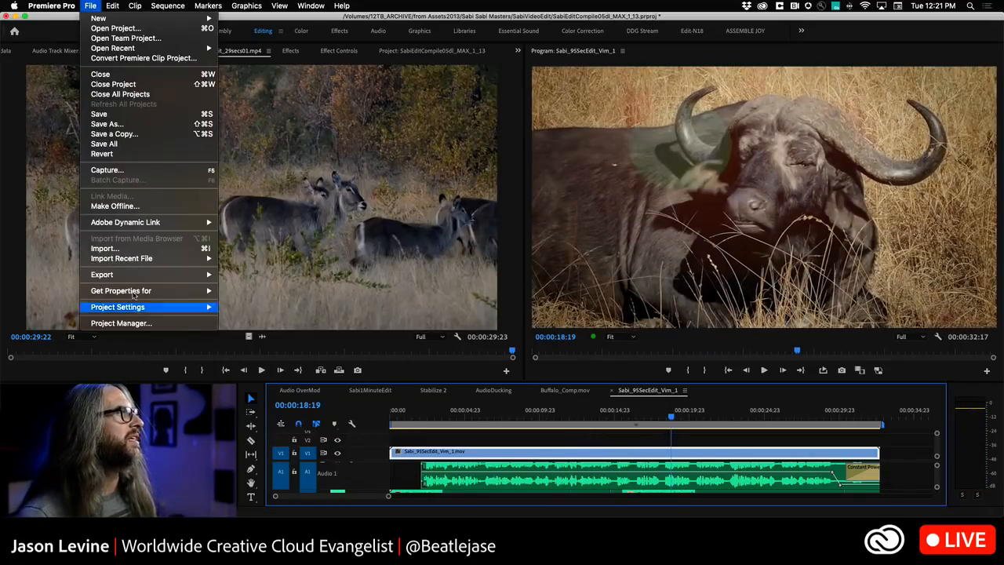
{"action": "mouse_move", "coordinate": [169, 276]}
{"action": "left_click", "coordinate": [272, 274]}
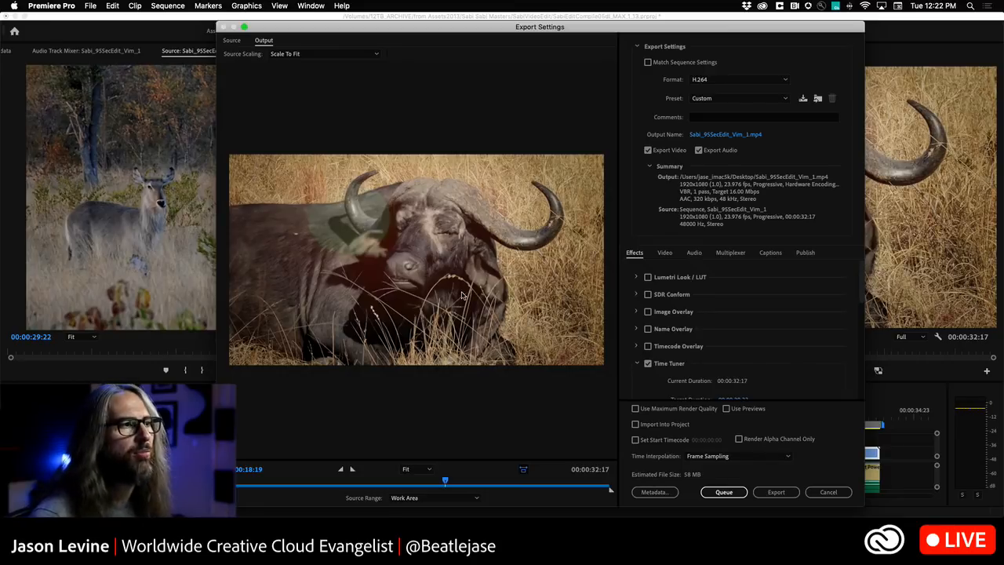
{"action": "left_click", "coordinate": [742, 134]}
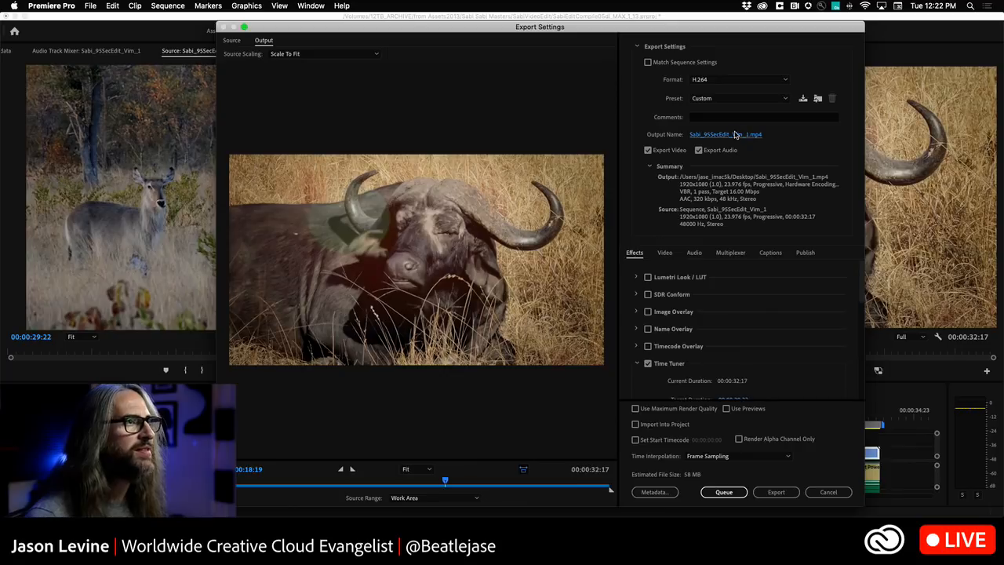
{"action": "left_click", "coordinate": [394, 150]}
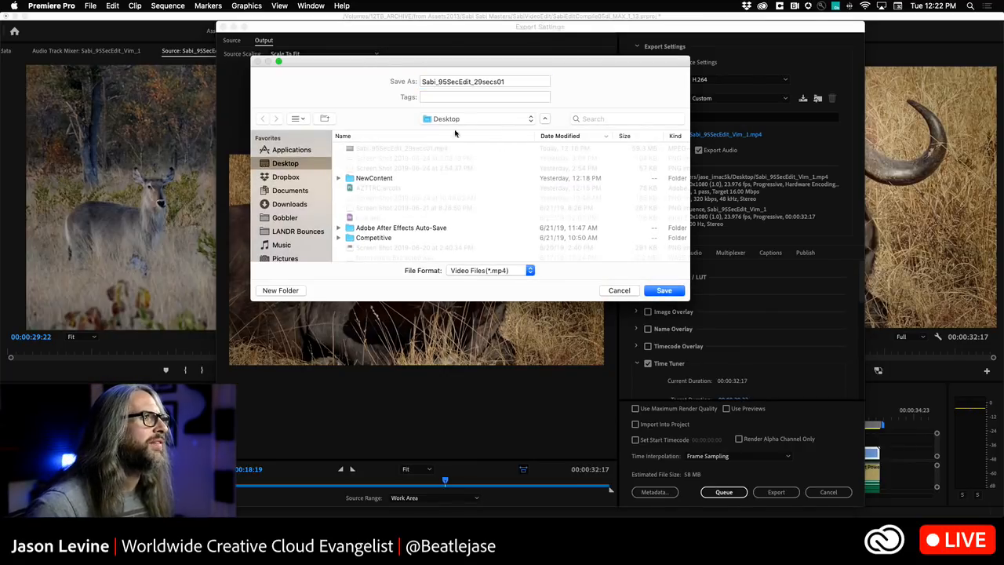
{"action": "left_click", "coordinate": [509, 81]}
{"action": "key", "text": "BackSpace"}
{"action": "type", "text": "2"}
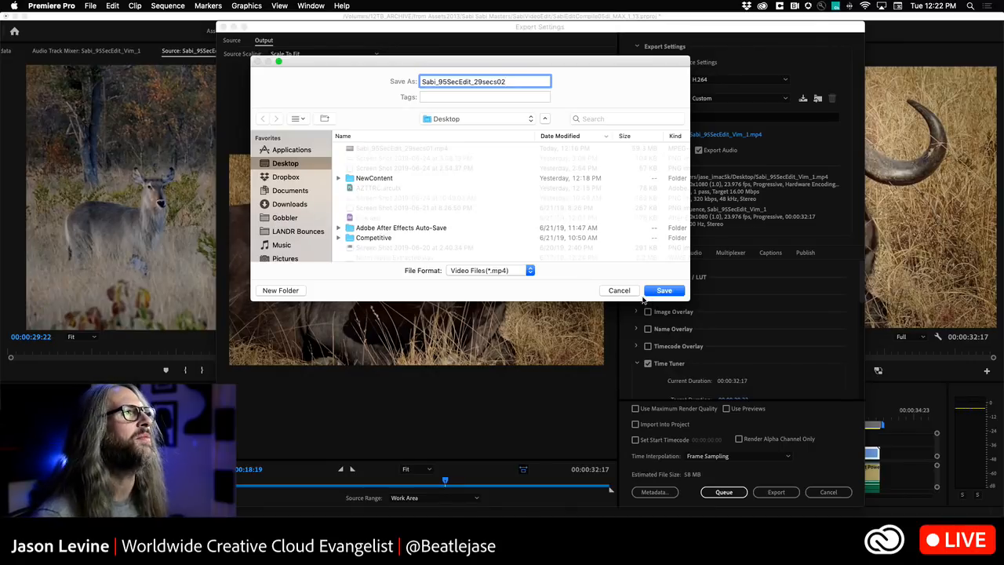
{"action": "left_click", "coordinate": [495, 81]}
{"action": "key", "text": "BackSpace"}
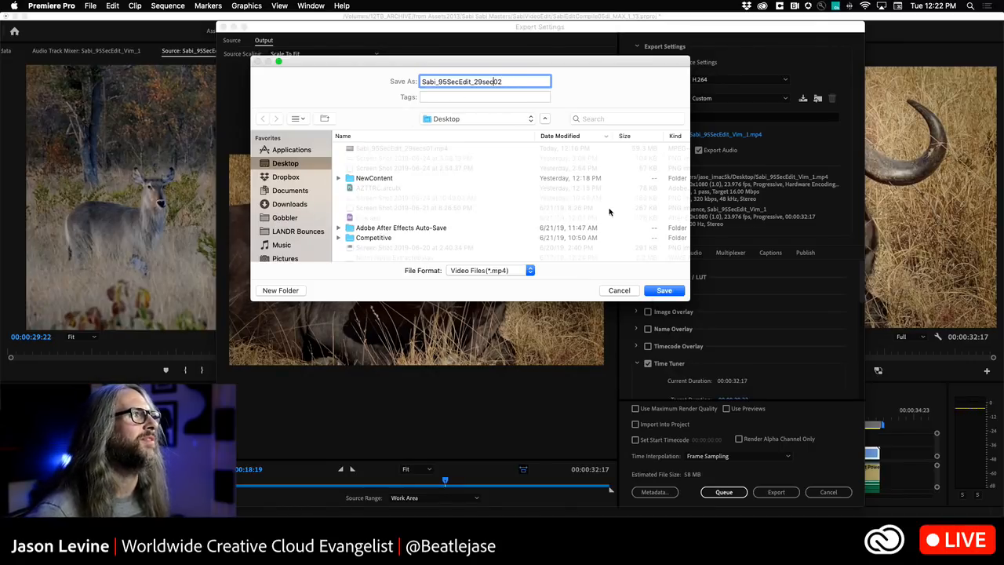
{"action": "left_click", "coordinate": [665, 290]}
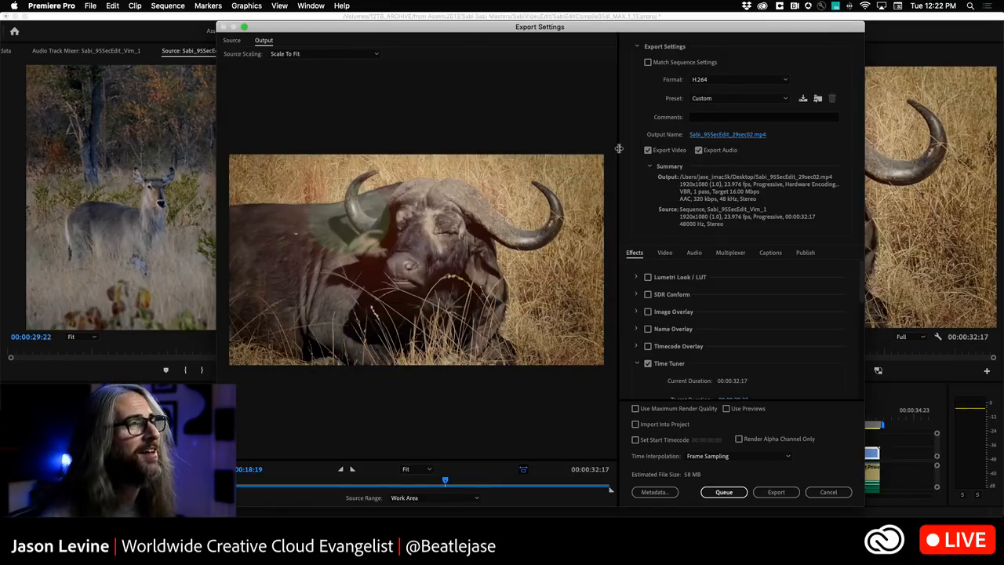
Enable the Loudness Normalization export effect and set its loudness standard to EBU R128.
{"action": "scroll", "coordinate": [861, 298], "scroll_direction": "down", "scroll_amount": 2}
{"action": "scroll", "coordinate": [861, 298], "scroll_direction": "down", "scroll_amount": 3}
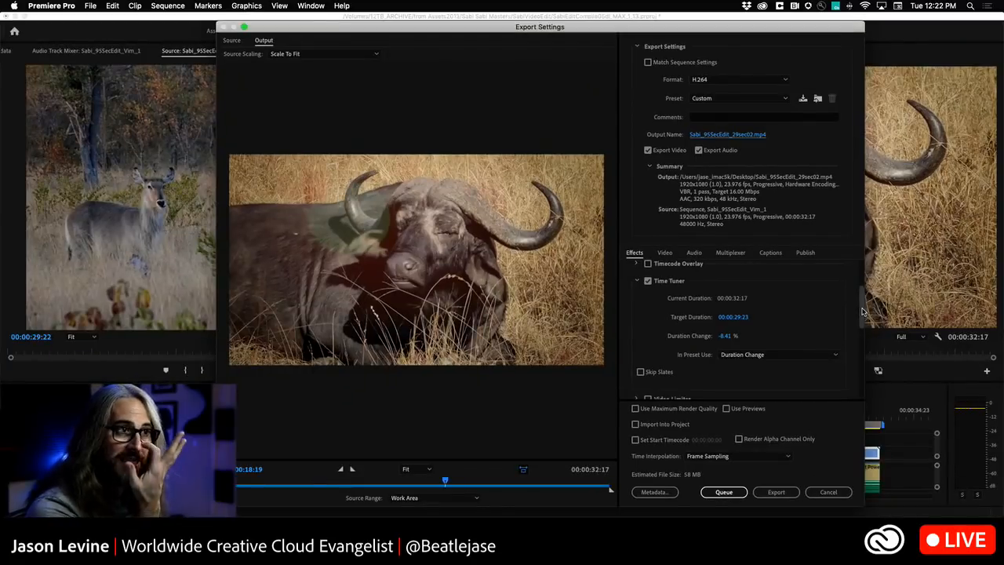
{"action": "scroll", "coordinate": [984, 353], "scroll_direction": "down", "scroll_amount": 2}
{"action": "left_click_drag", "start_coordinate": [862, 329], "coordinate": [862, 357]}
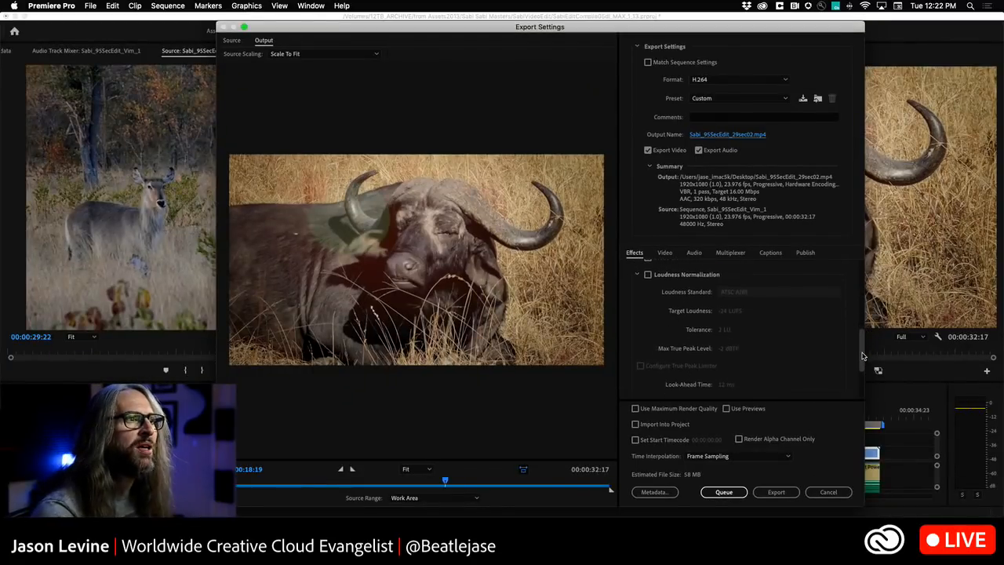
{"action": "left_click", "coordinate": [648, 277]}
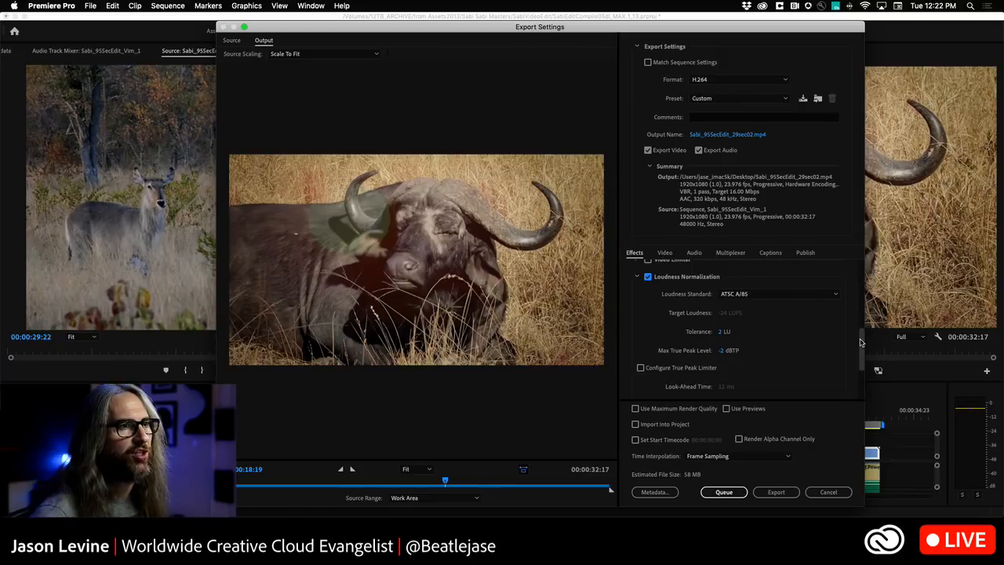
{"action": "scroll", "coordinate": [854, 333], "scroll_direction": "down", "scroll_amount": 3}
{"action": "left_click", "coordinate": [789, 270]}
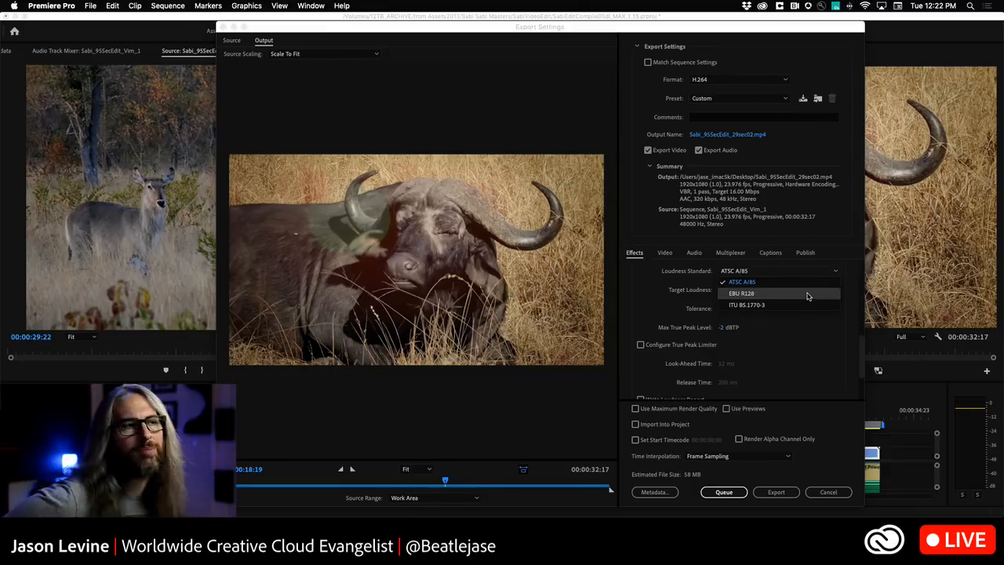
{"action": "left_click", "coordinate": [808, 295]}
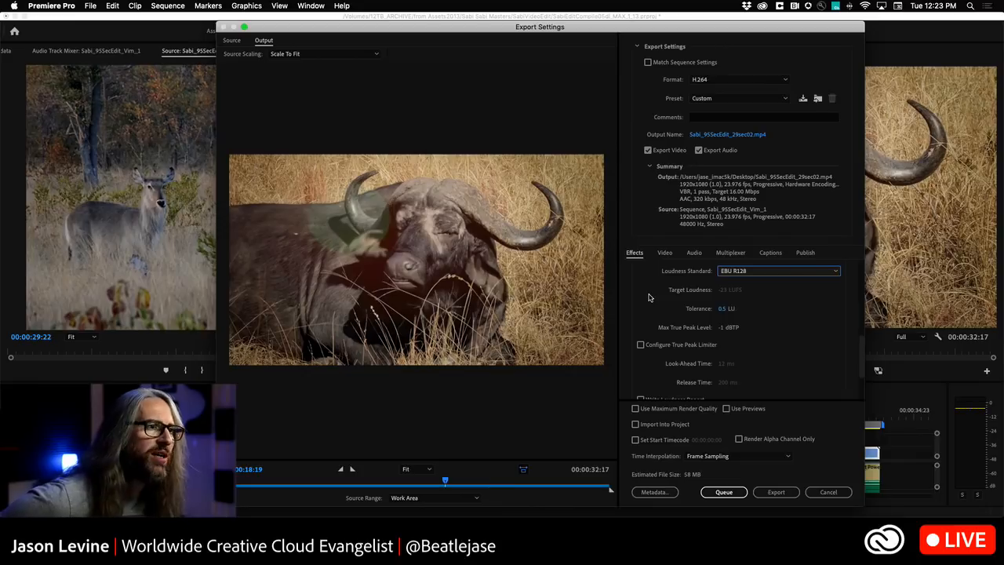
Turn on Configure True Peak Limiter to examine its look-ahead and release times, and turn it off again.
{"action": "left_click_drag", "start_coordinate": [861, 350], "coordinate": [862, 372]}
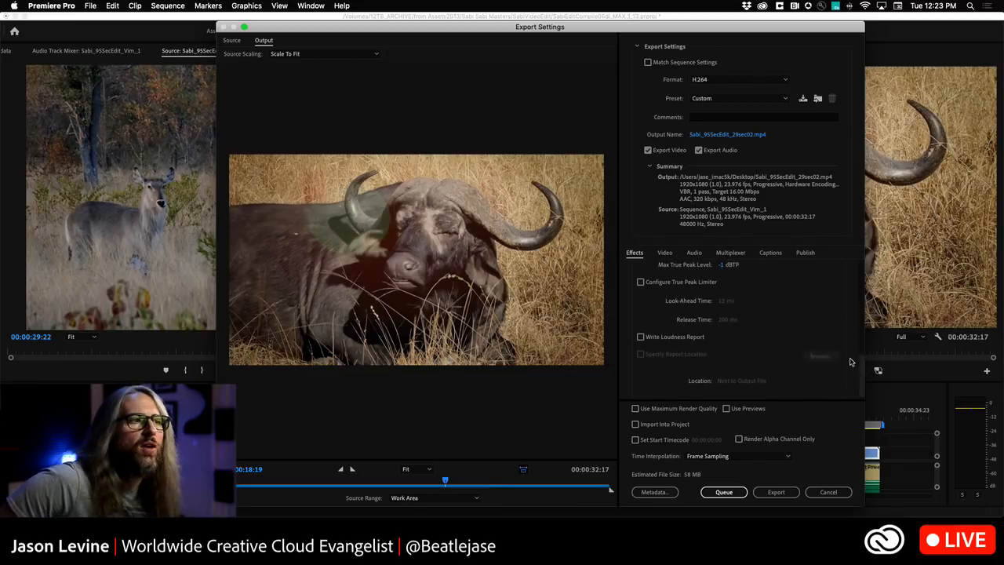
{"action": "left_click", "coordinate": [640, 282]}
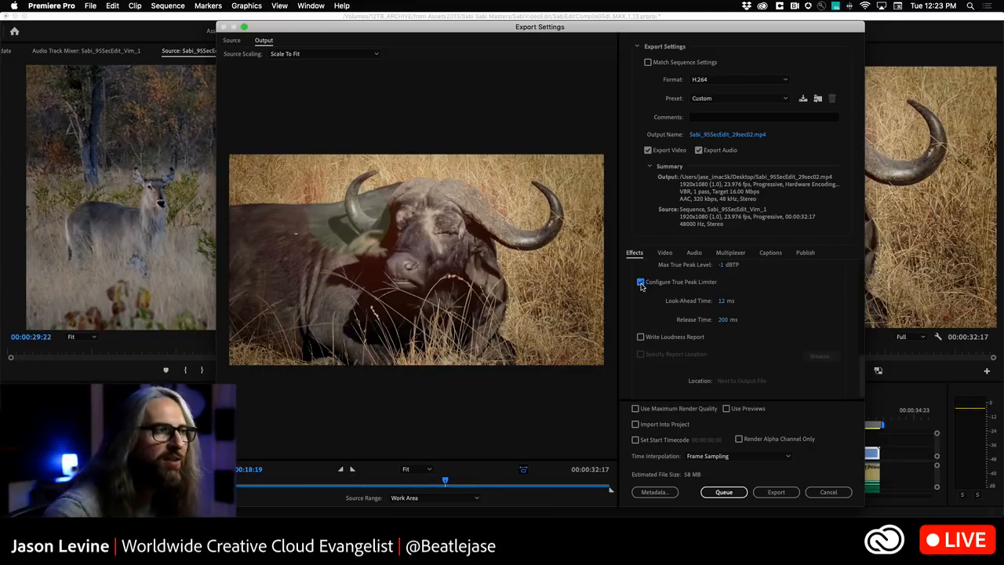
{"action": "left_click", "coordinate": [640, 282]}
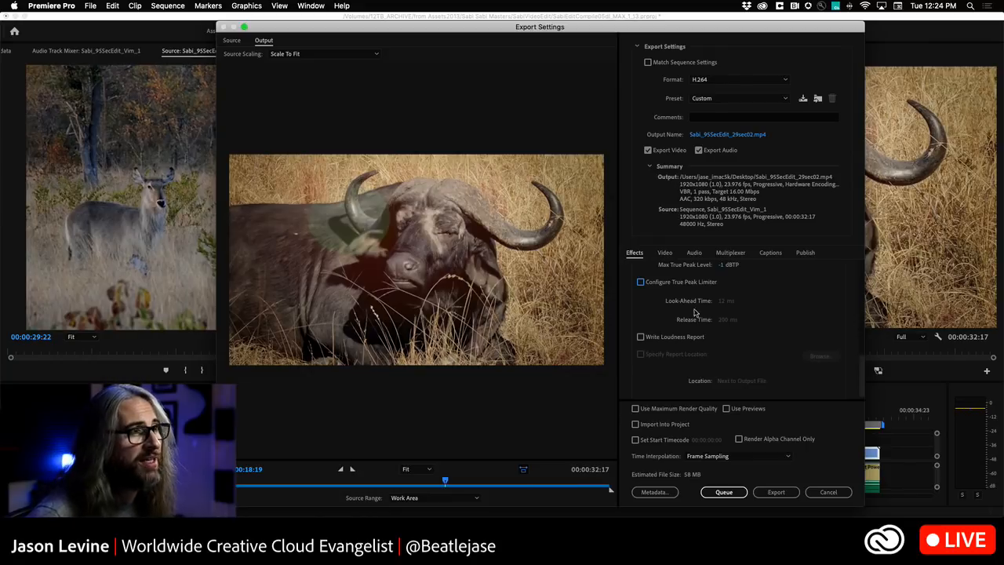
Review the Loudness Normalization settings and export the sequence as Sabi_95SecEdit_29sec02.mp4.
{"action": "scroll", "coordinate": [749, 278], "scroll_direction": "up", "scroll_amount": 5}
{"action": "scroll", "coordinate": [753, 291], "scroll_direction": "down", "scroll_amount": 5}
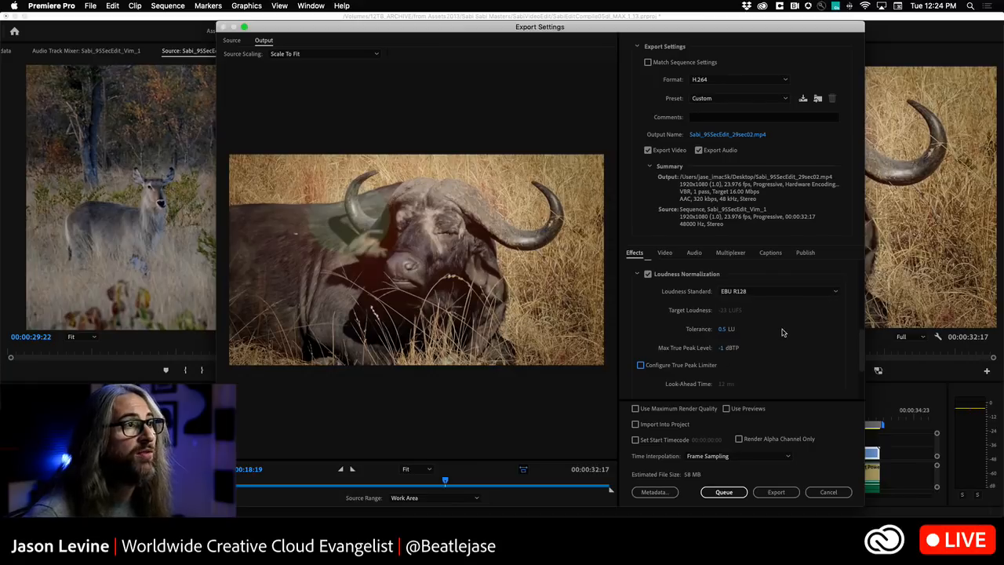
{"action": "scroll", "coordinate": [855, 352], "scroll_direction": "down", "scroll_amount": 3}
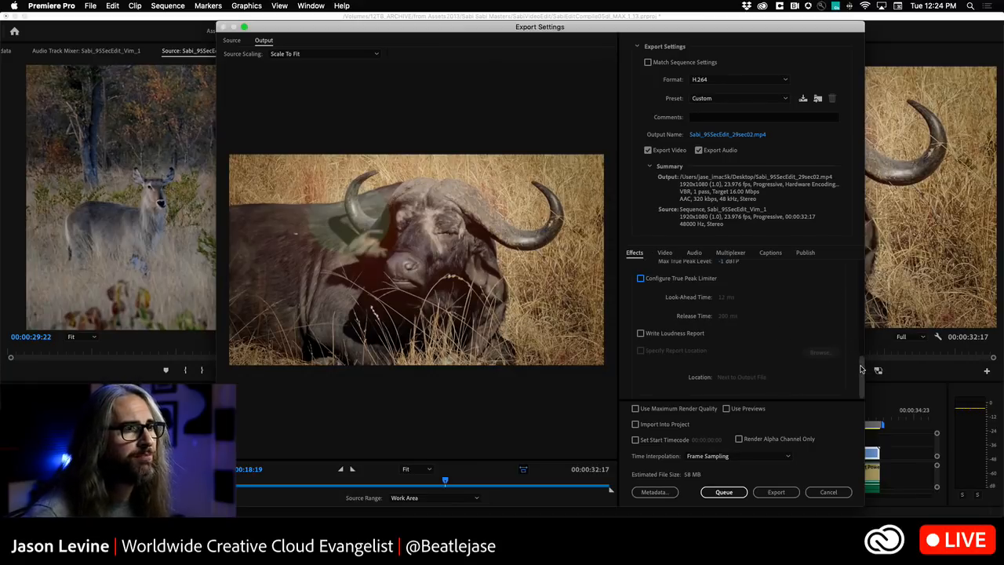
{"action": "scroll", "coordinate": [858, 359], "scroll_direction": "up", "scroll_amount": 2}
{"action": "scroll", "coordinate": [860, 360], "scroll_direction": "up", "scroll_amount": 5}
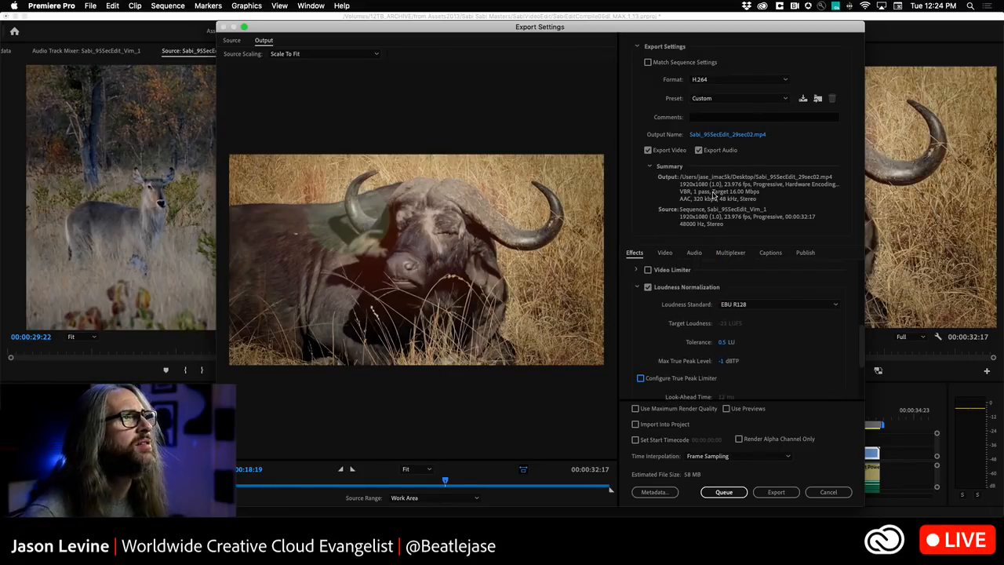
{"action": "left_click", "coordinate": [784, 493]}
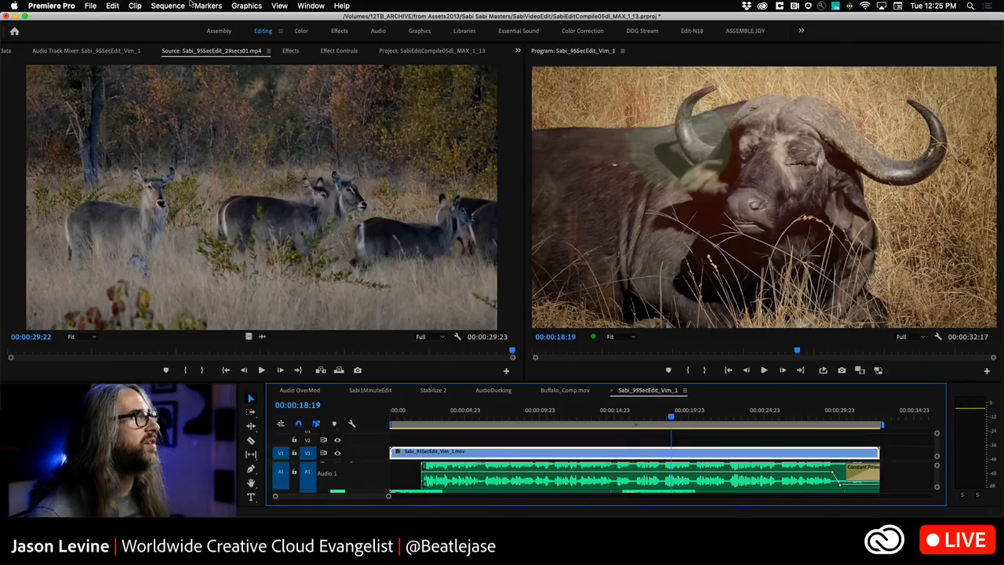
Open the settings of the Sabi_95SecEdit_Vim_1 sequence and change the editing mode to Custom.
{"action": "left_click", "coordinate": [185, 5]}
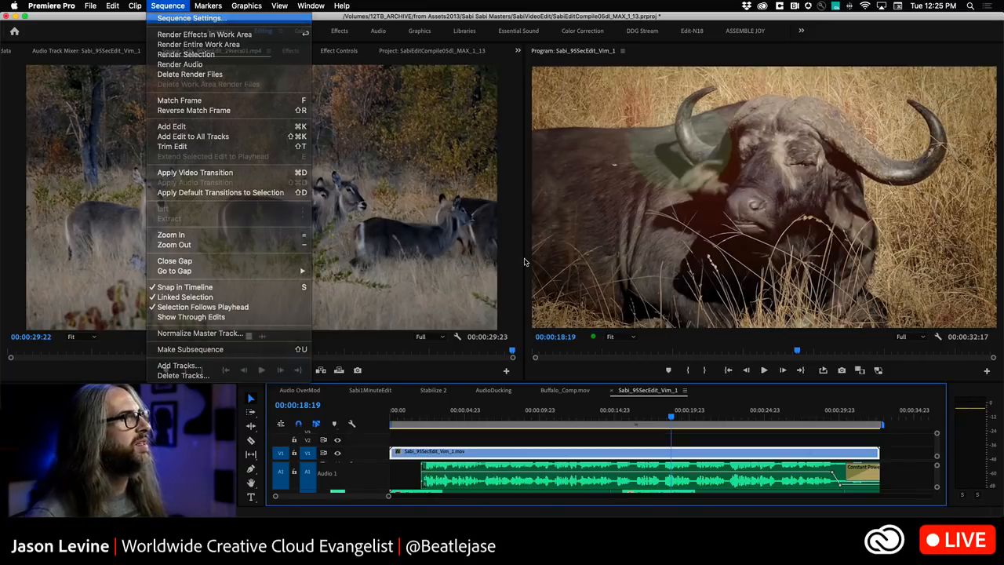
{"action": "key", "text": "Return"}
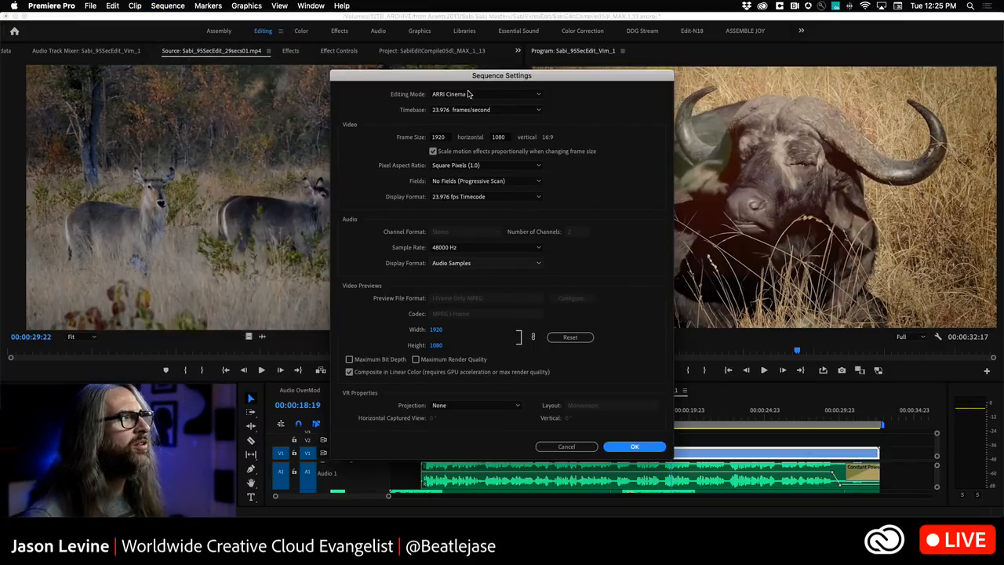
{"action": "left_click_drag", "start_coordinate": [487, 78], "coordinate": [562, 56]}
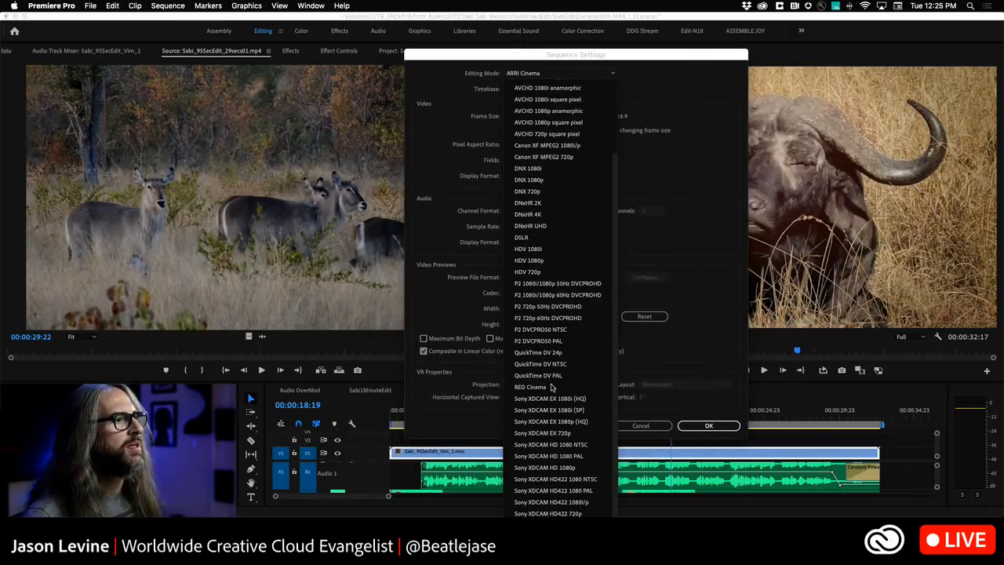
{"action": "scroll", "coordinate": [552, 387], "scroll_direction": "up", "scroll_amount": 1}
{"action": "left_click", "coordinate": [535, 83]}
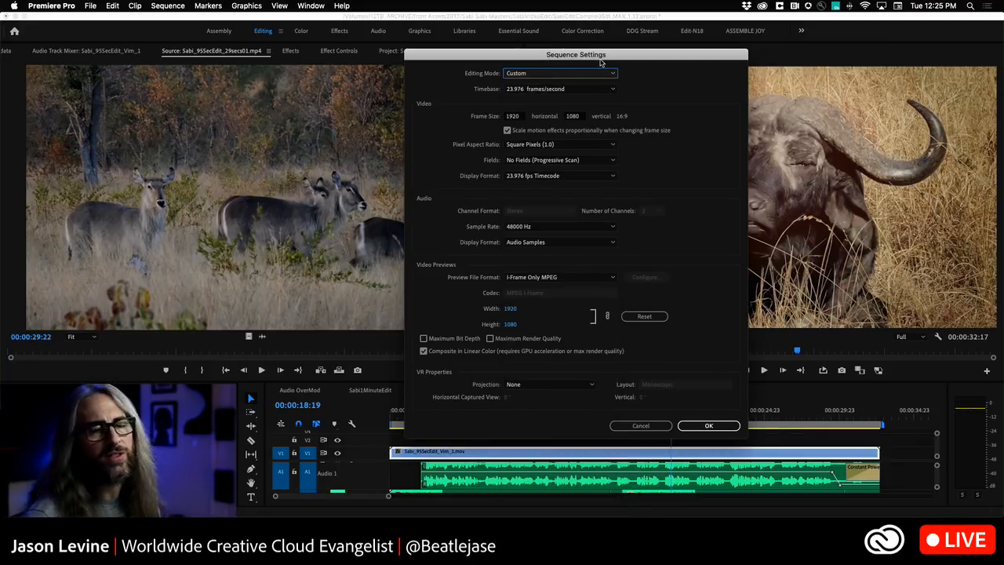
Try QuickTime as the sequence's preview file format with the Apple ProRes 422 HQ codec, and close the settings without applying them.
{"action": "left_click_drag", "start_coordinate": [583, 57], "coordinate": [584, 29]}
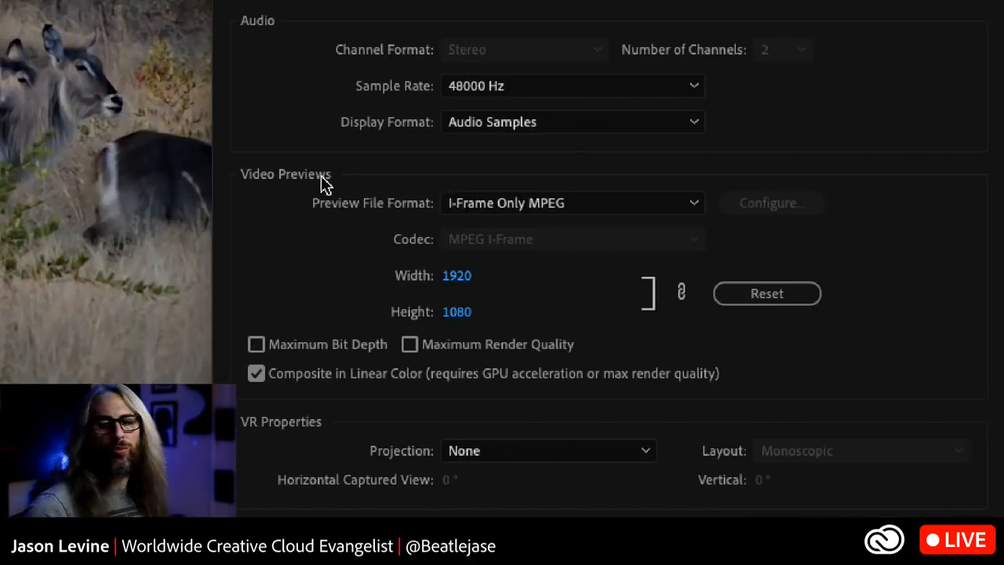
{"action": "left_click", "coordinate": [518, 202]}
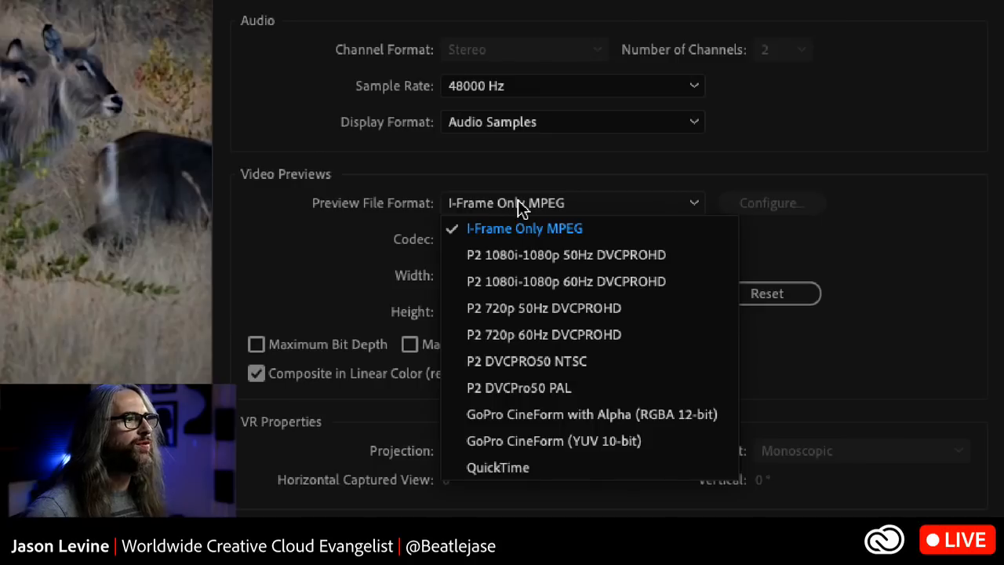
{"action": "left_click", "coordinate": [560, 469]}
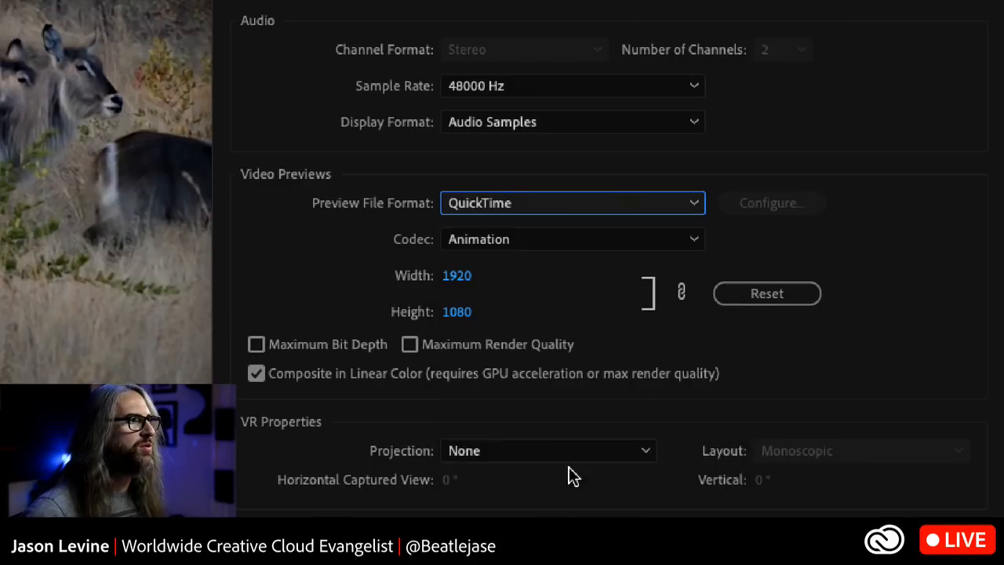
{"action": "left_click", "coordinate": [540, 239]}
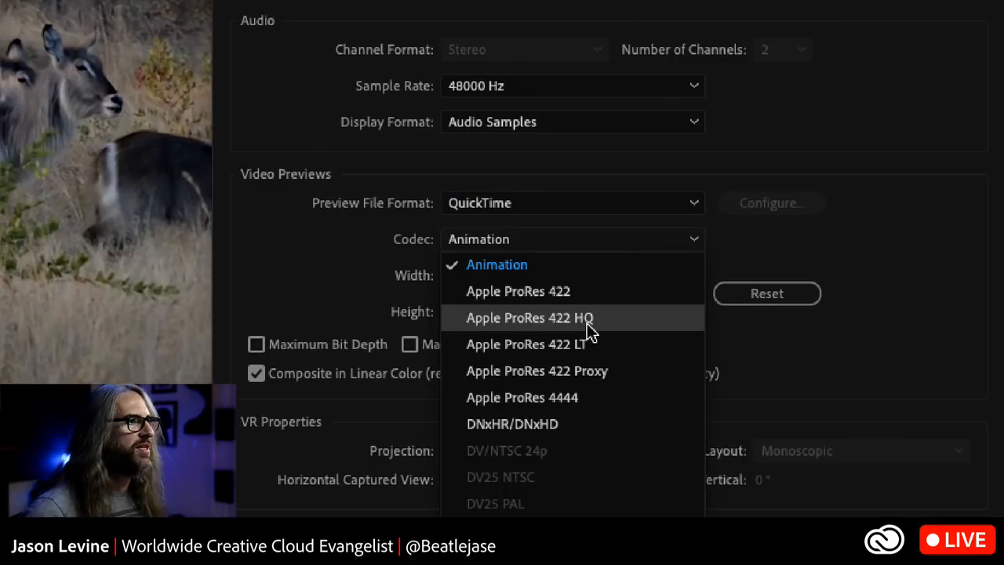
{"action": "left_click", "coordinate": [620, 321]}
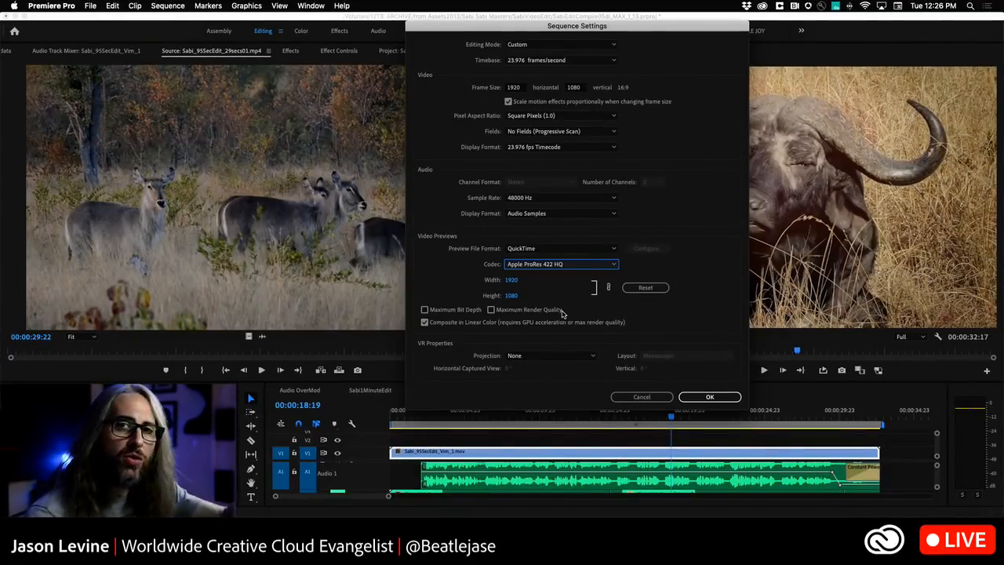
{"action": "left_click", "coordinate": [613, 396]}
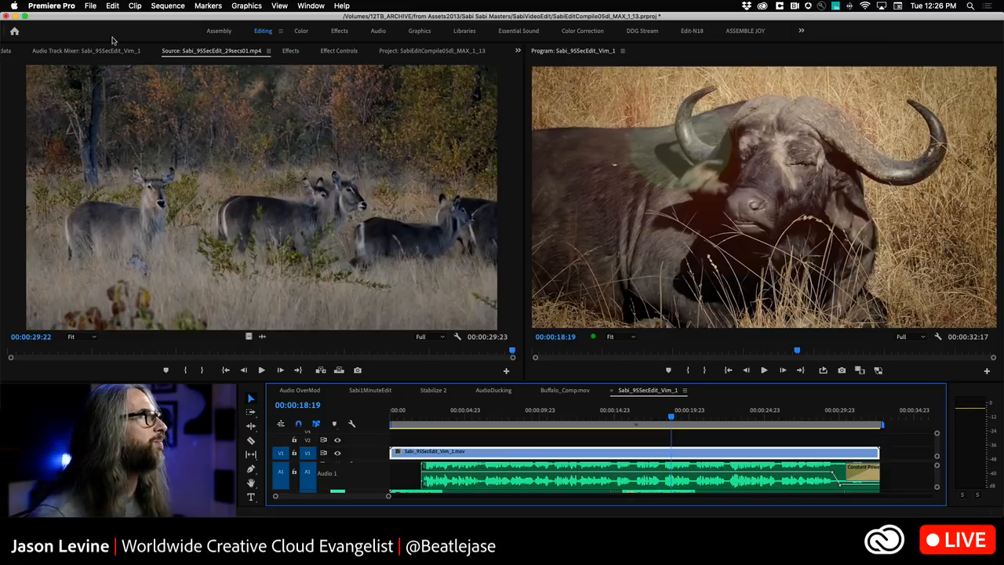
Import the exported Sabi_95SecEdit_29sec02.mp4 from the Desktop into the project.
{"action": "left_click", "coordinate": [430, 53]}
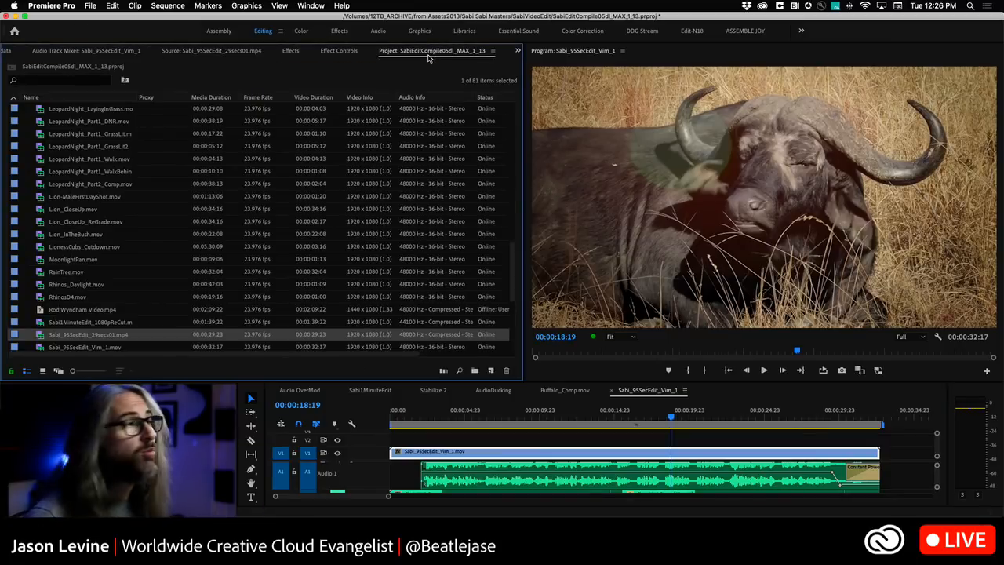
{"action": "left_click", "coordinate": [90, 5]}
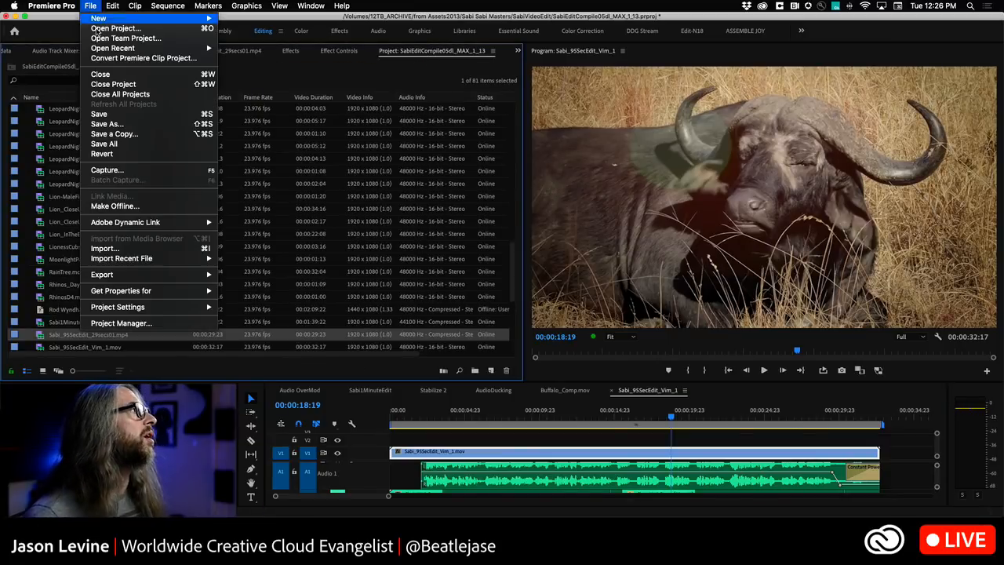
{"action": "left_click", "coordinate": [137, 247]}
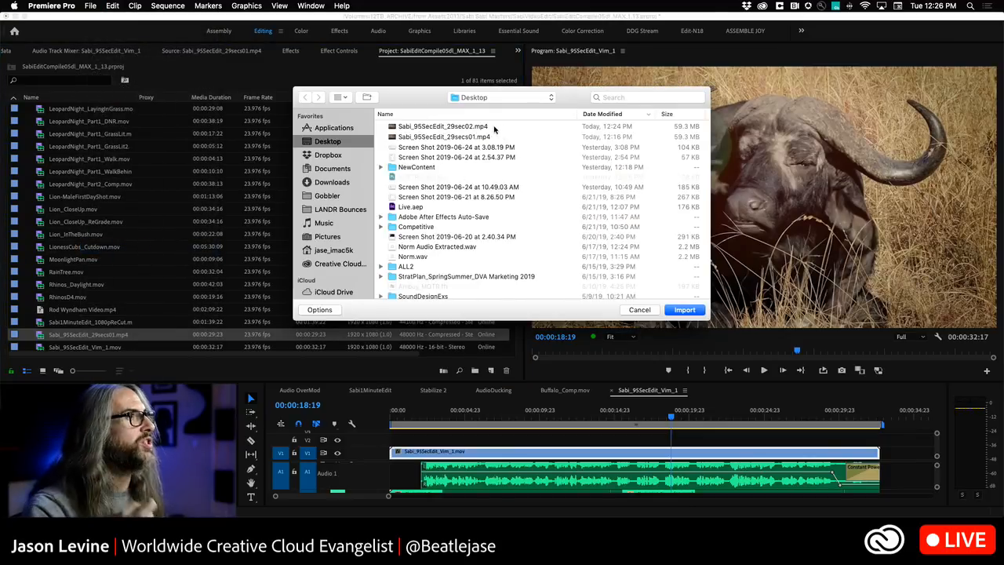
{"action": "left_click", "coordinate": [494, 127]}
{"action": "left_click", "coordinate": [684, 311]}
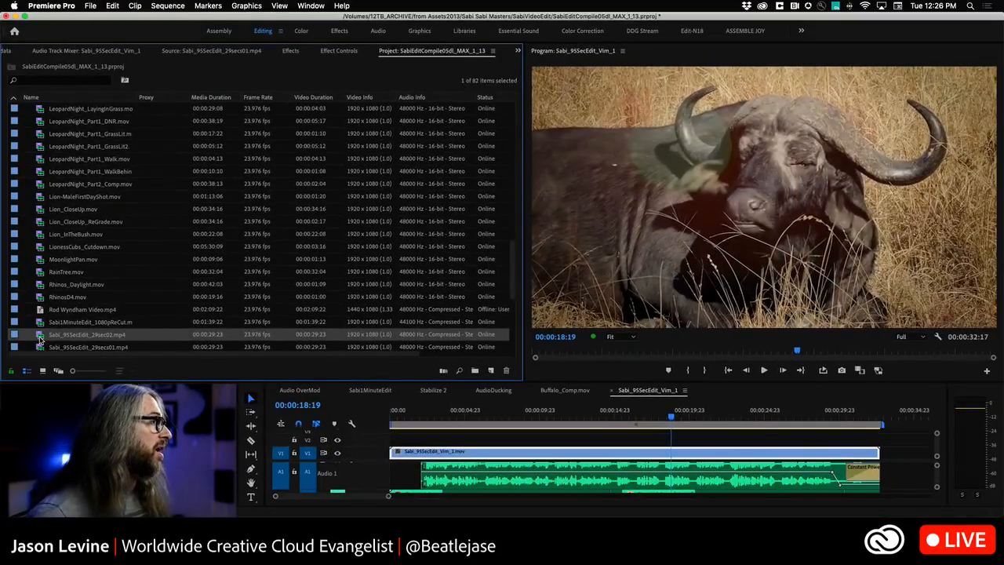
Create a new sequence from the Sabi_95SecEdit_29sec02.mp4 clip and fit it to the timeline.
{"action": "right_click", "coordinate": [40, 338]}
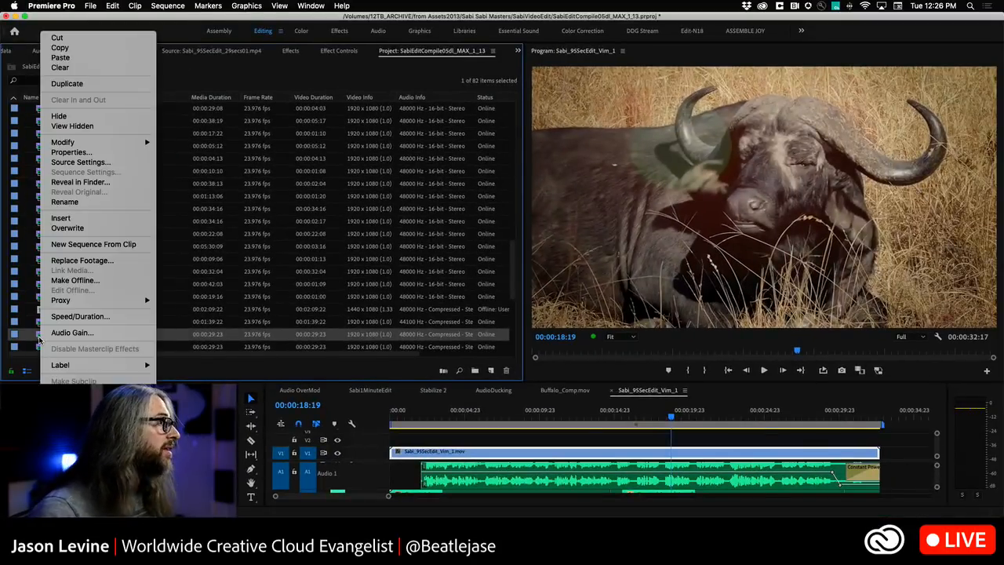
{"action": "left_click", "coordinate": [111, 244]}
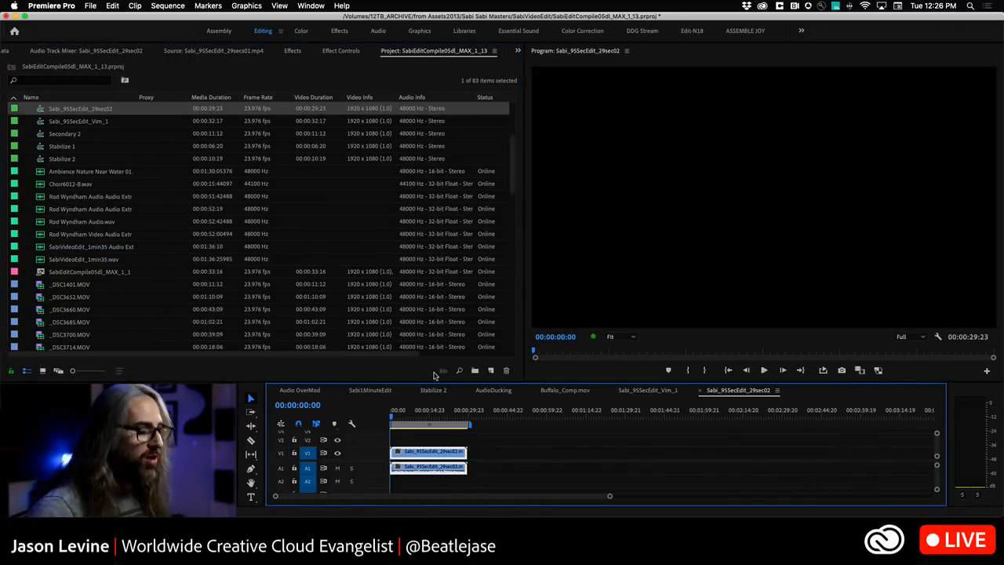
{"action": "key", "text": "backslash"}
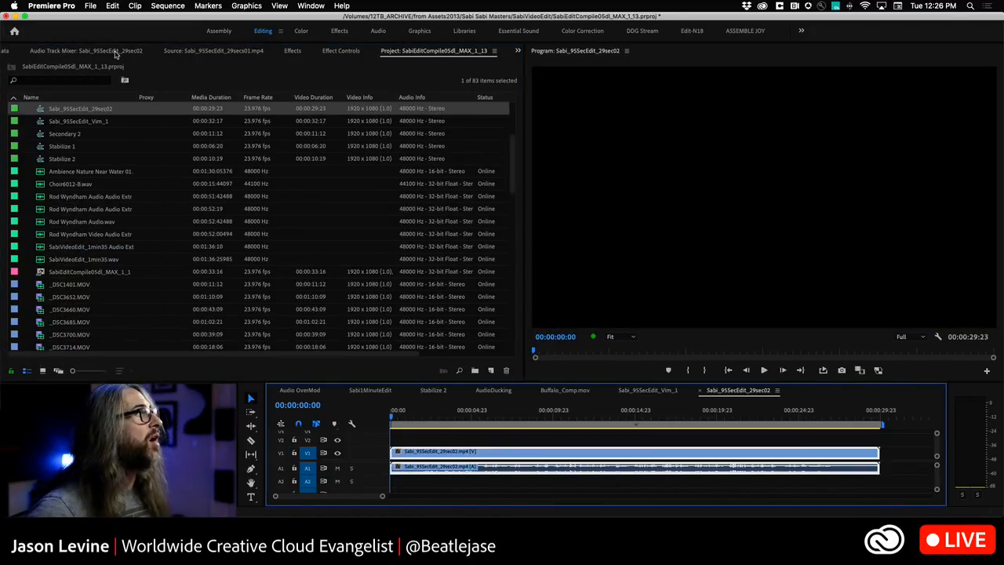
Add the Loudness Radar effect to the Master track in the audio track mixer and open its editor.
{"action": "left_click", "coordinate": [79, 52]}
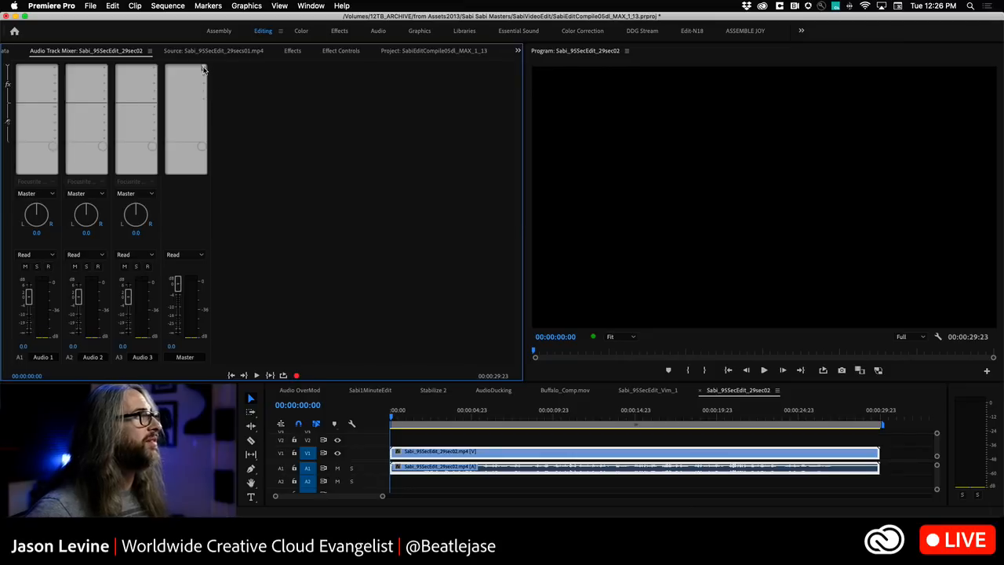
{"action": "left_click", "coordinate": [203, 70]}
{"action": "mouse_move", "coordinate": [239, 157]}
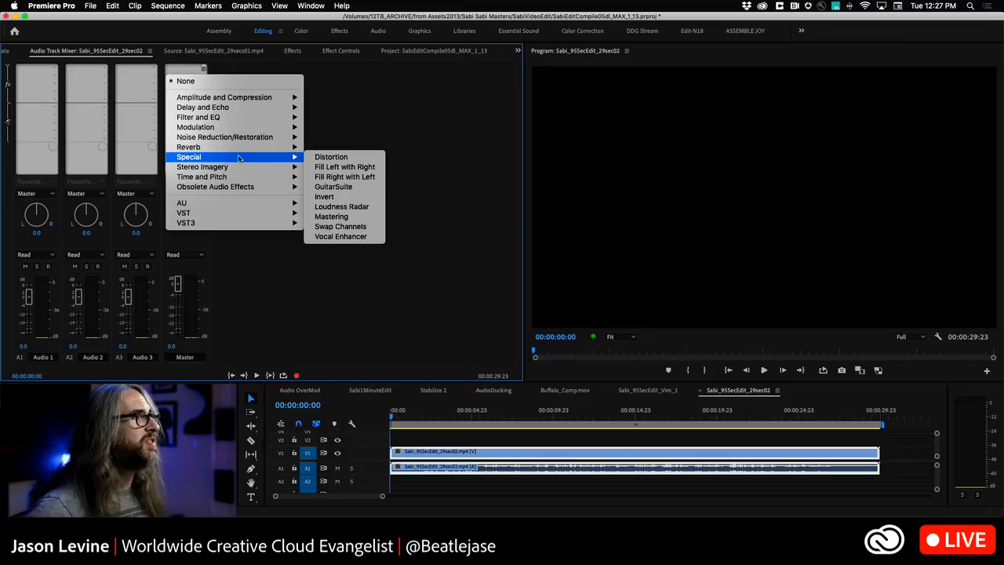
{"action": "left_click", "coordinate": [341, 206]}
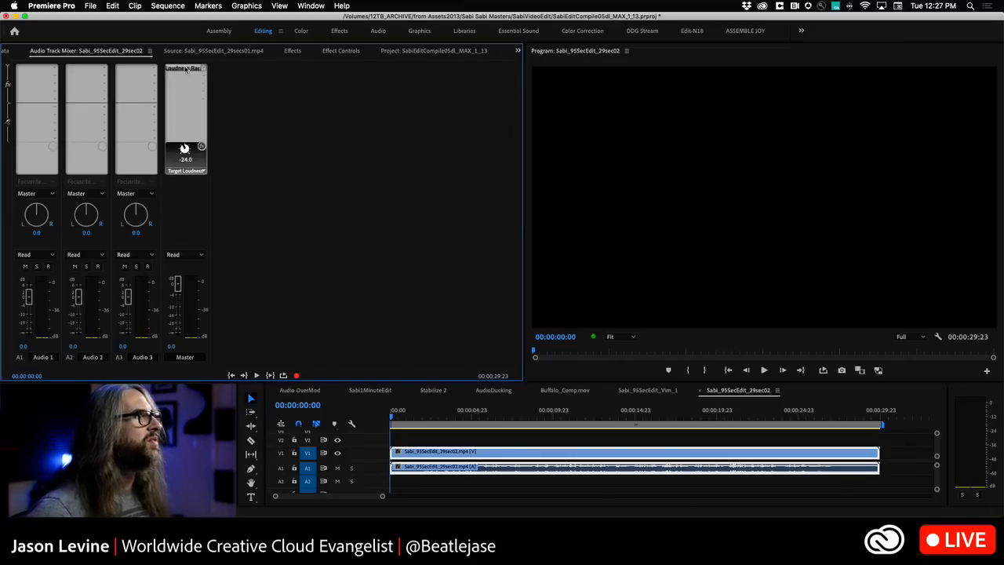
{"action": "double_click", "coordinate": [185, 69]}
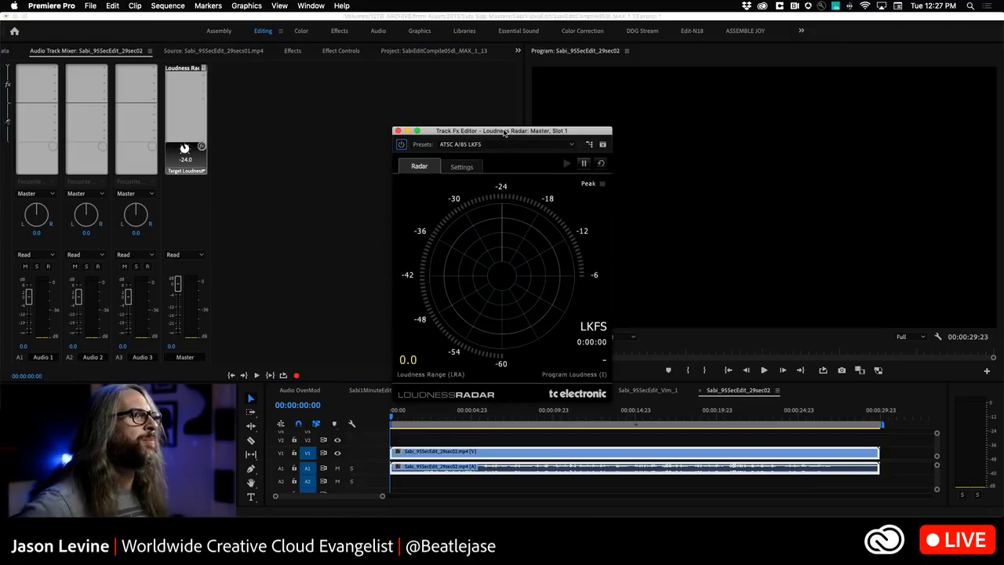
{"action": "left_click_drag", "start_coordinate": [504, 133], "coordinate": [523, 41]}
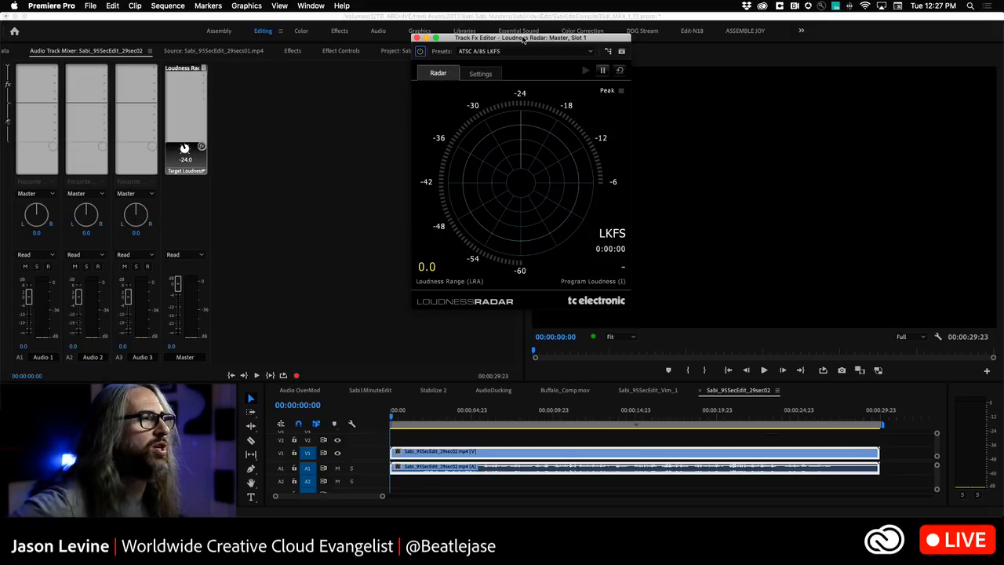
Set the Loudness Radar preset to EBU R128 LUFS.
{"action": "left_click", "coordinate": [592, 53]}
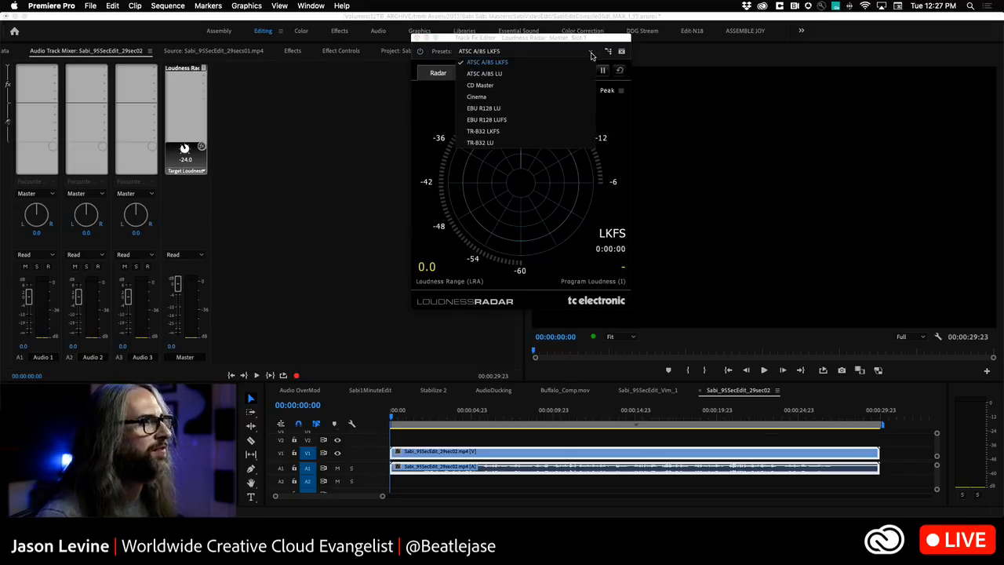
{"action": "left_click", "coordinate": [551, 119]}
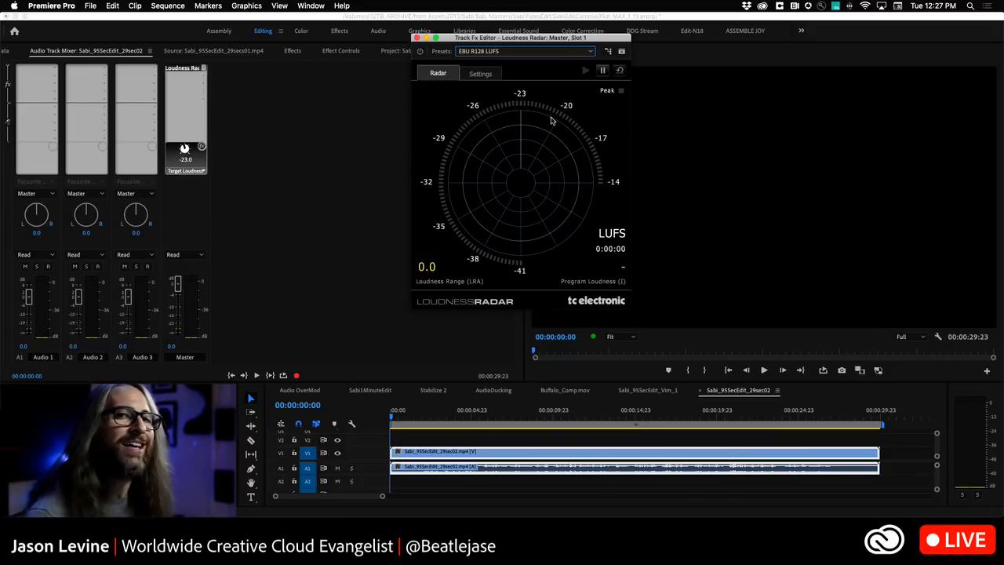
{"action": "left_click", "coordinate": [566, 52]}
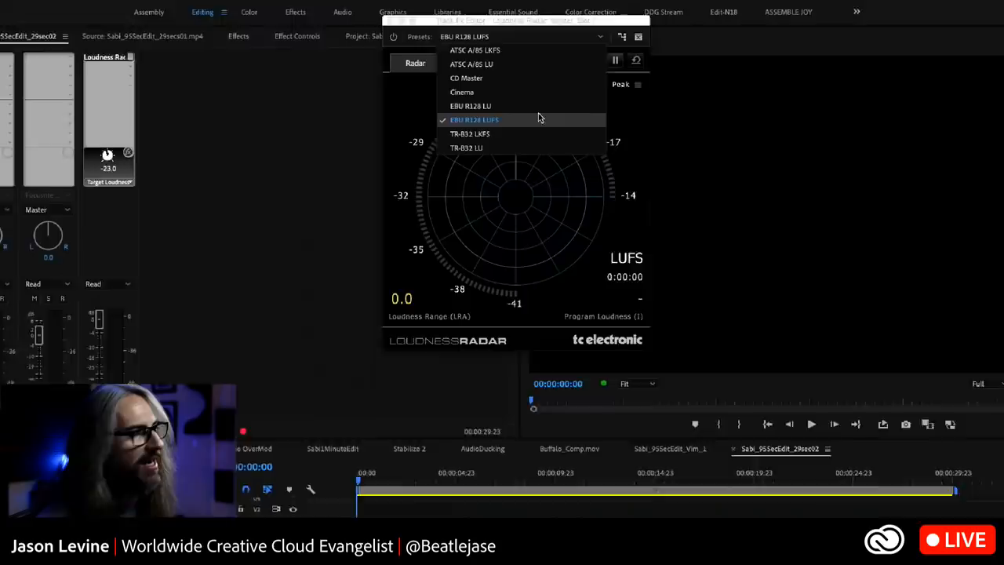
{"action": "left_click", "coordinate": [546, 125]}
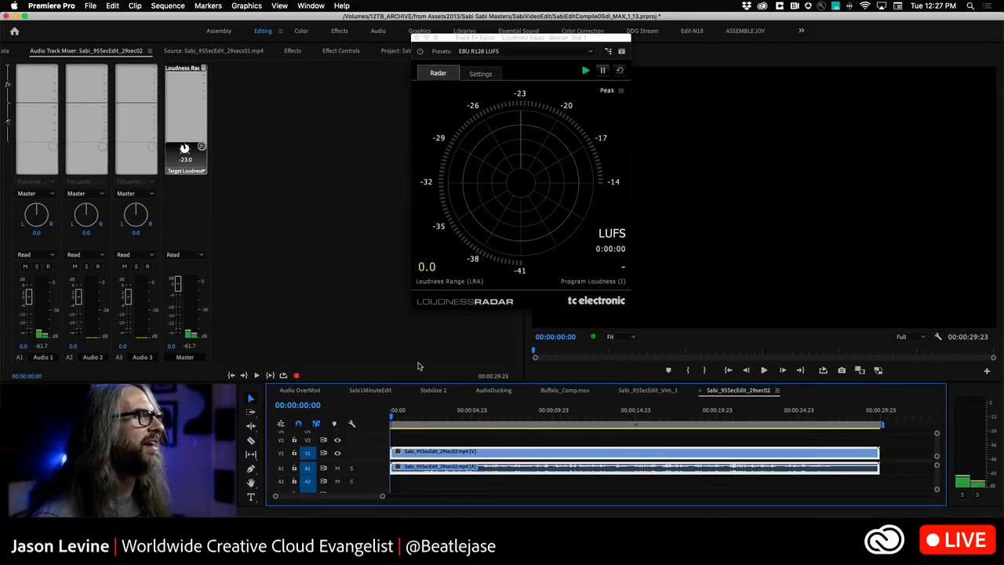
Play the sequence from the start to about 20 seconds to measure its program loudness in Loudness Radar.
{"action": "left_click_drag", "start_coordinate": [527, 37], "coordinate": [405, 37]}
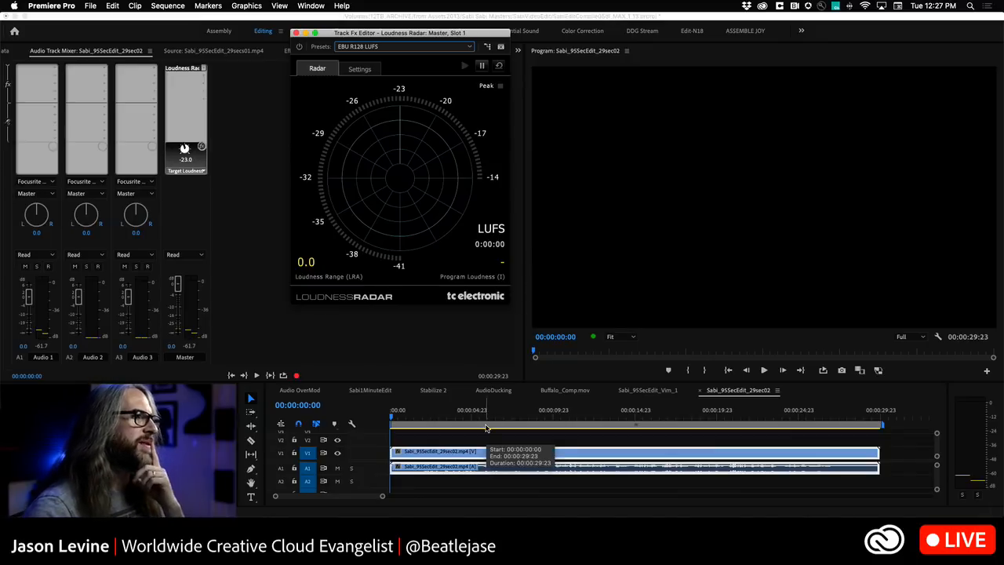
{"action": "key", "text": "space"}
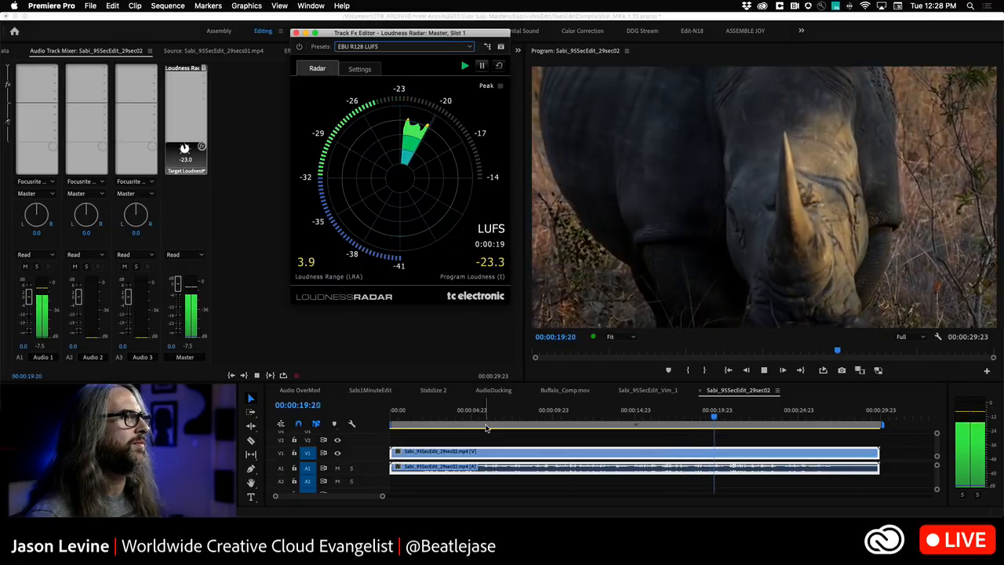
{"action": "key", "text": "space"}
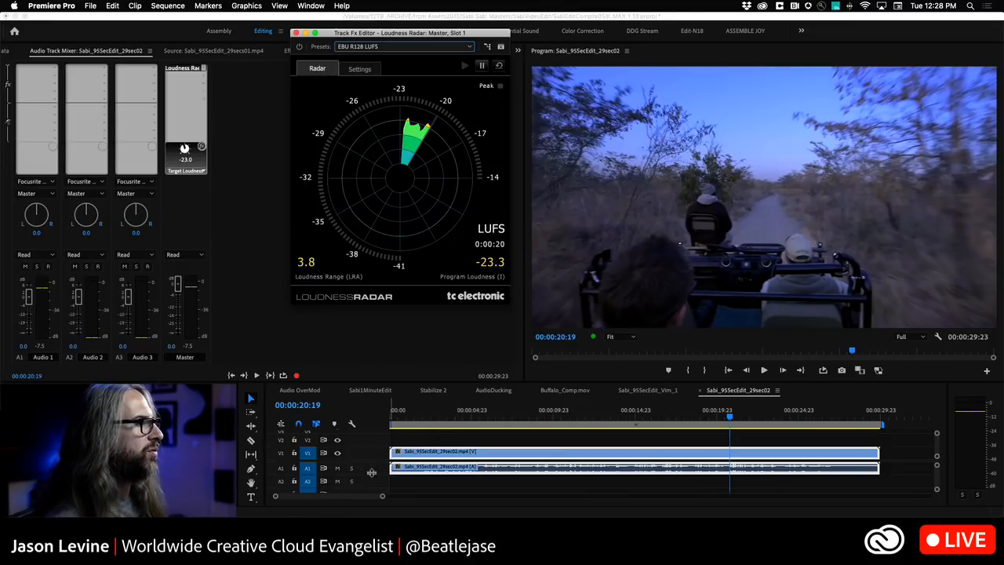
Increase the height of the Audio 1 track in the timeline to show the clip's waveform.
{"action": "left_click_drag", "start_coordinate": [371, 472], "coordinate": [376, 487]}
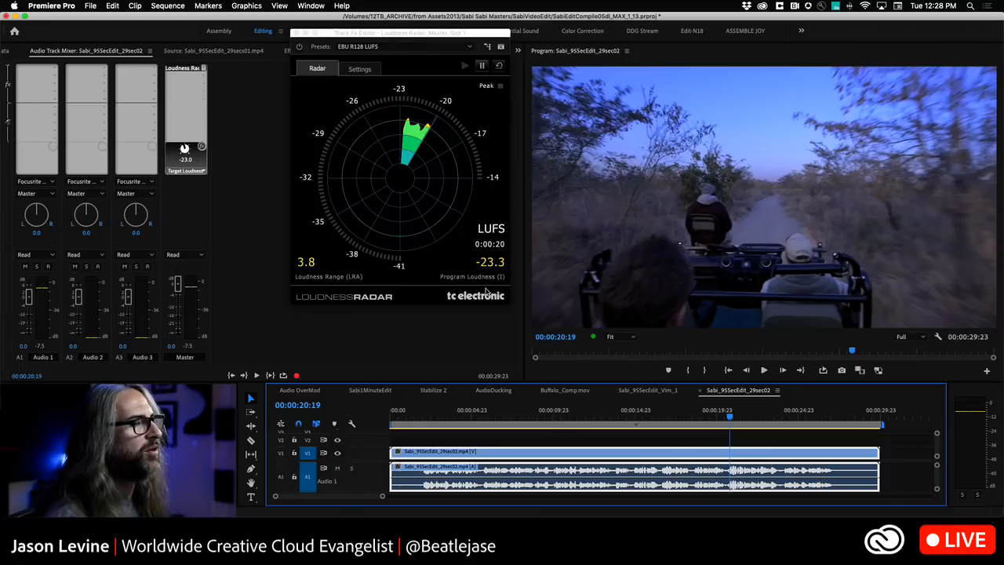
{"action": "right_click", "coordinate": [599, 468]}
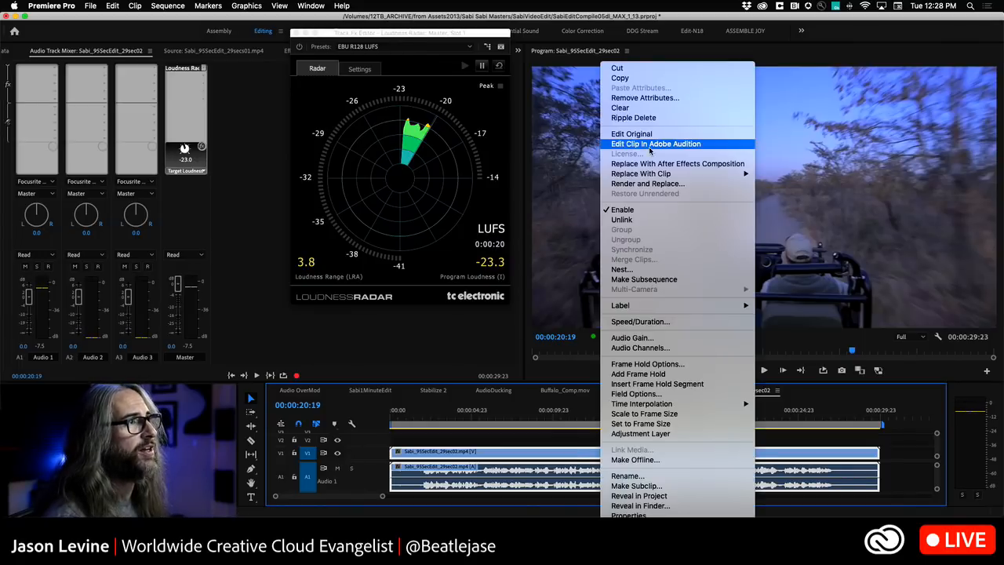
{"action": "left_click", "coordinate": [516, 403]}
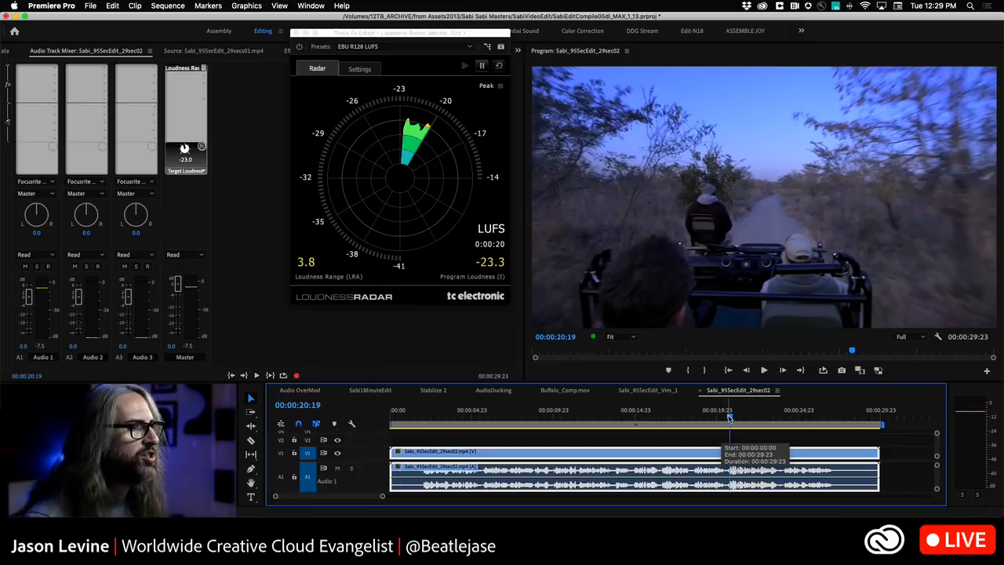
Replay the sequence from about 5 seconds and again from near its start to check the program loudness in Loudness Radar.
{"action": "left_click", "coordinate": [489, 416]}
{"action": "key", "text": "space"}
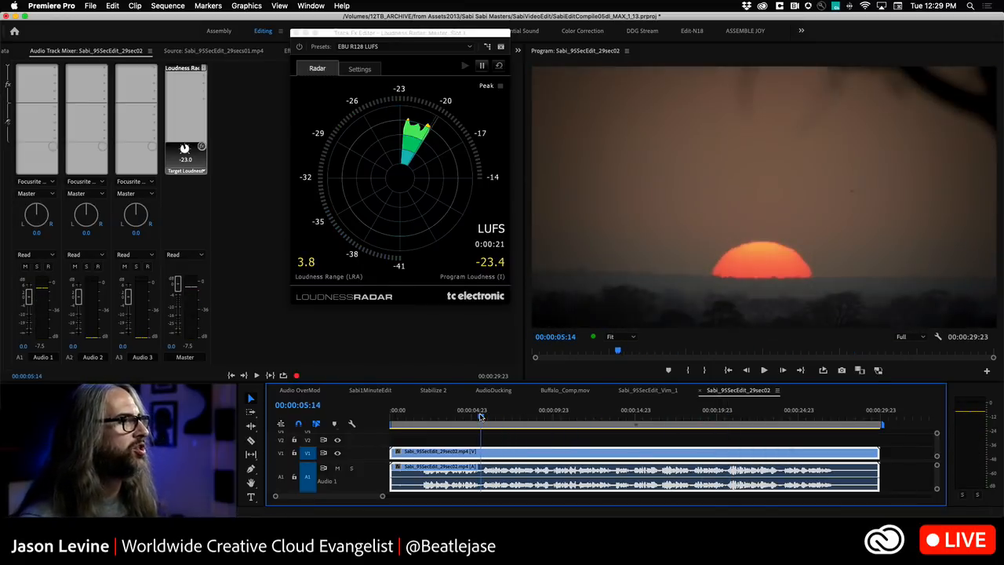
{"action": "key", "text": "space"}
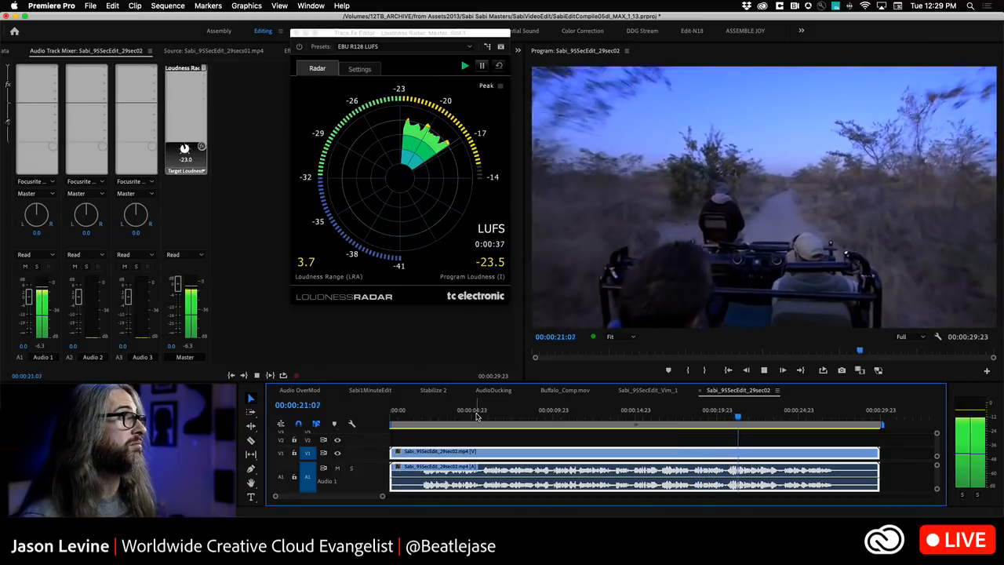
{"action": "key", "text": "space"}
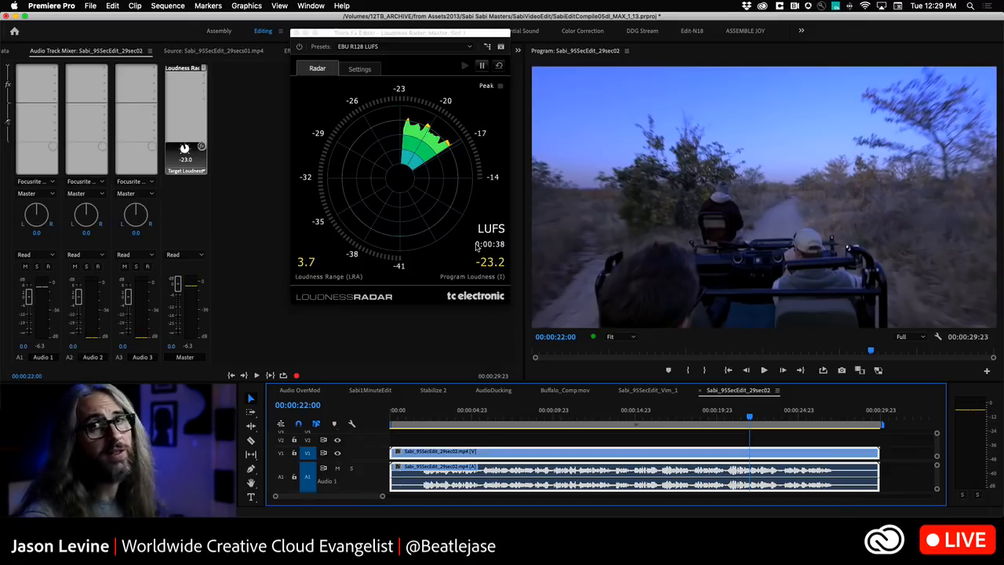
{"action": "left_click", "coordinate": [417, 417]}
{"action": "key", "text": "space"}
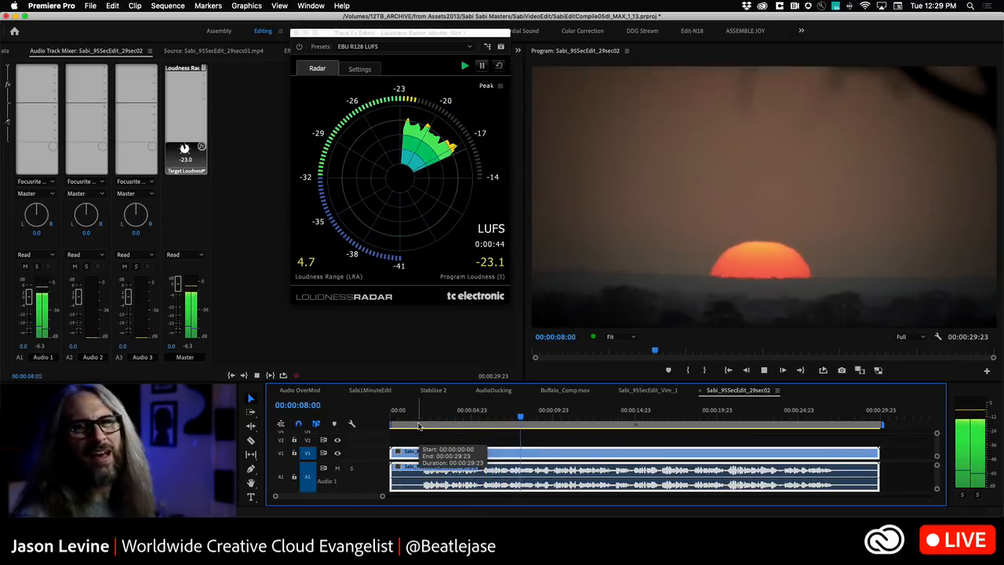
{"action": "key", "text": "space"}
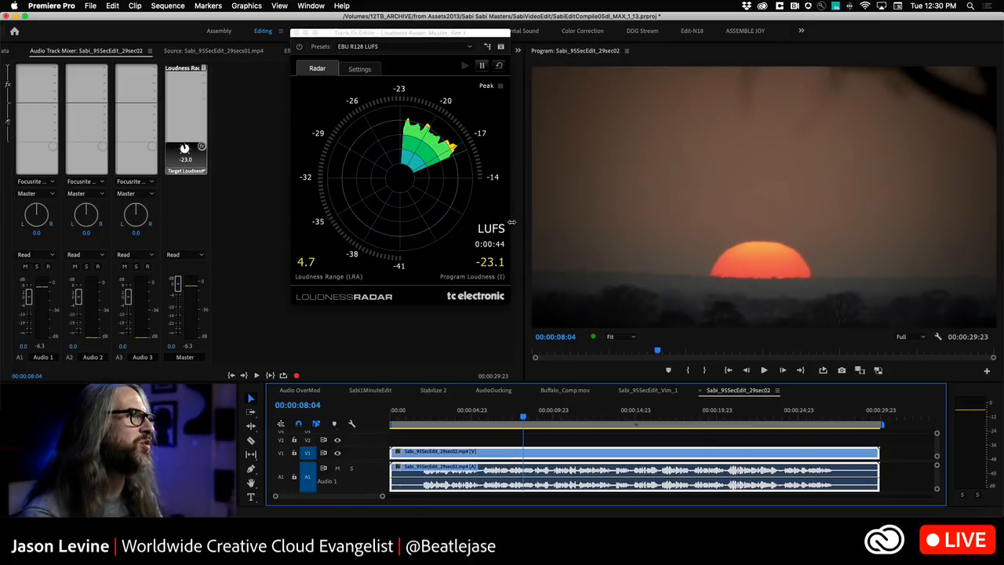
Send the Sabi_95SecEdit_29sec02.mp4 timeline clip's audio to Adobe Audition for editing.
{"action": "right_click", "coordinate": [592, 476]}
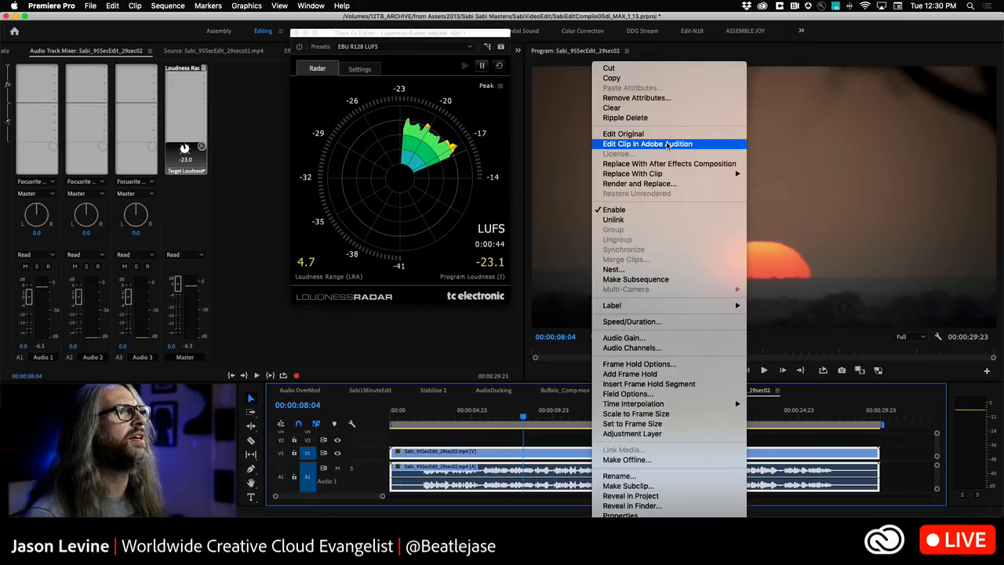
{"action": "left_click", "coordinate": [620, 182]}
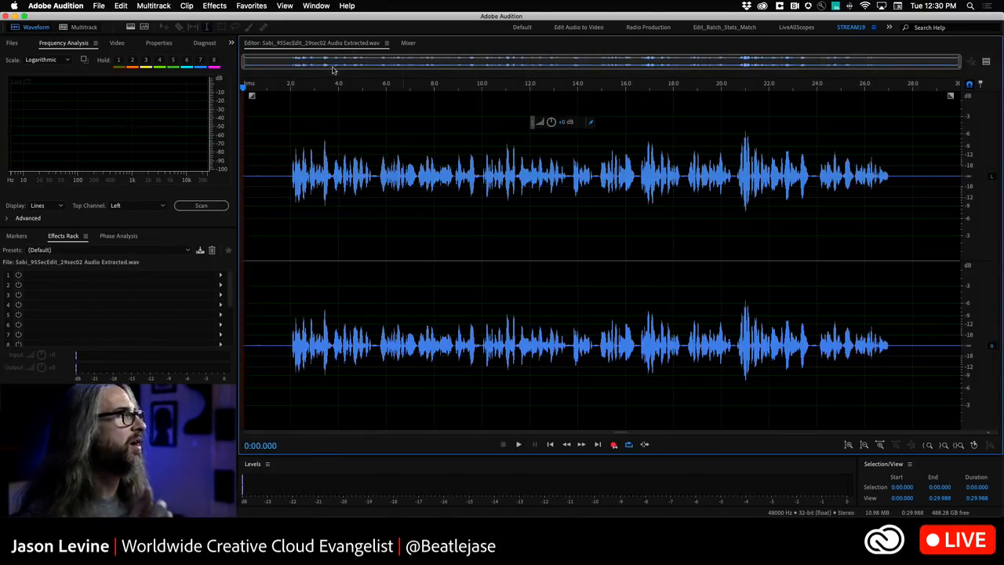
Scan the extracted audio file with Amplitude Statistics to measure its ITU-R BS.1770-3 loudness.
{"action": "left_click", "coordinate": [316, 6]}
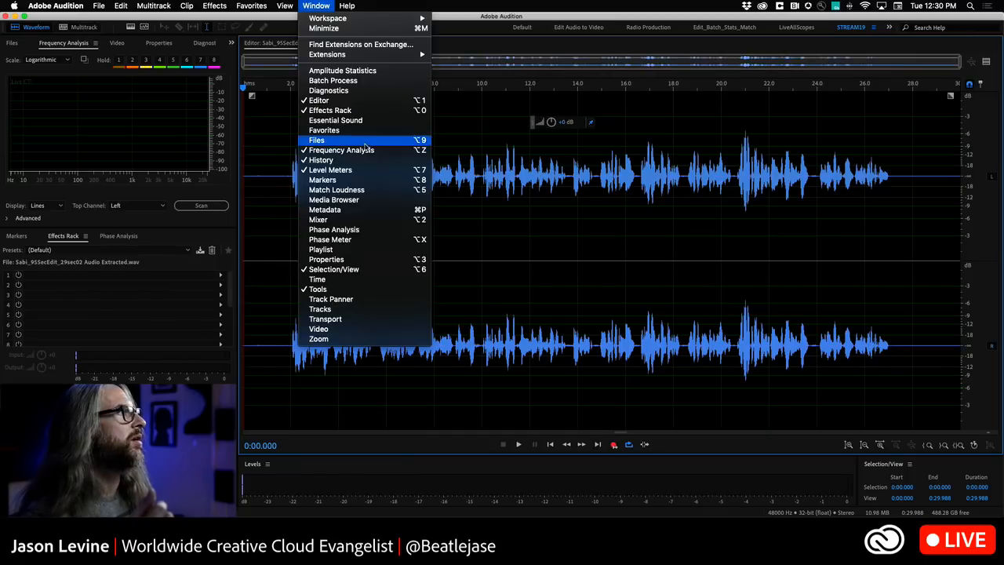
{"action": "left_click", "coordinate": [341, 71]}
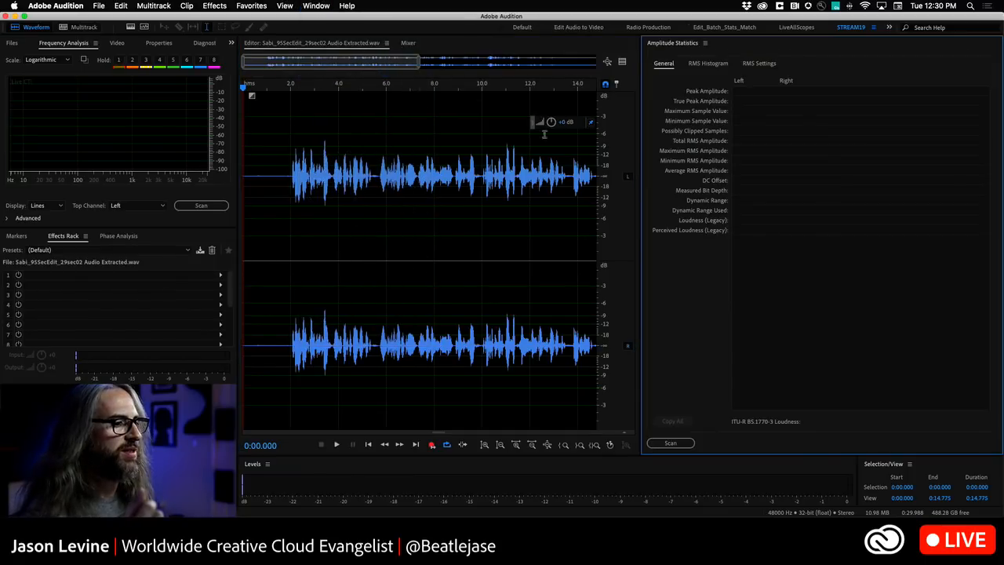
{"action": "left_click", "coordinate": [670, 443]}
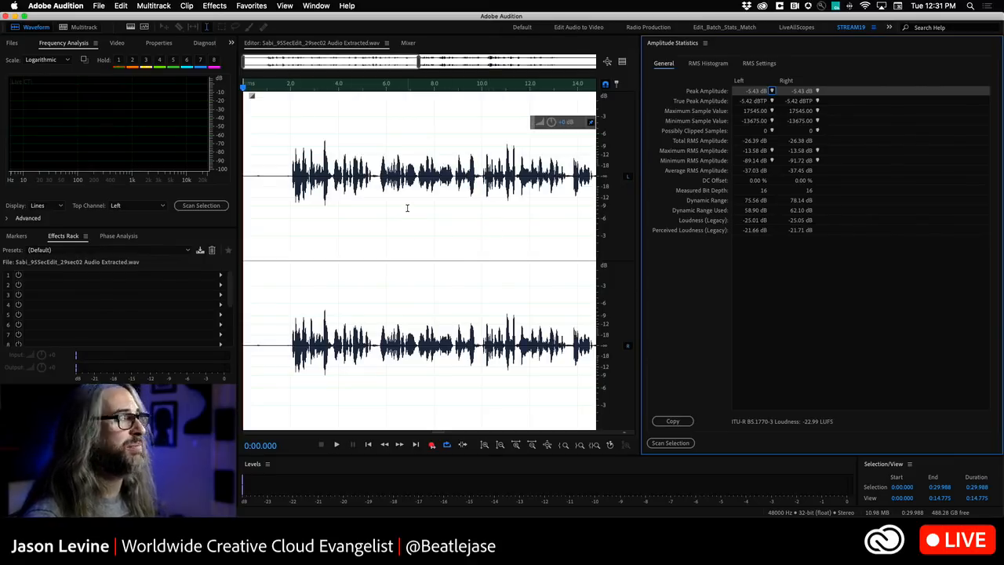
Switch back to Premiere Pro and place Sabi_95SecEdit_29sec02.mp4 after the existing clips in the Sabi_95SecEdit_Vim_1 sequence.
{"action": "key", "text": "super+Tab"}
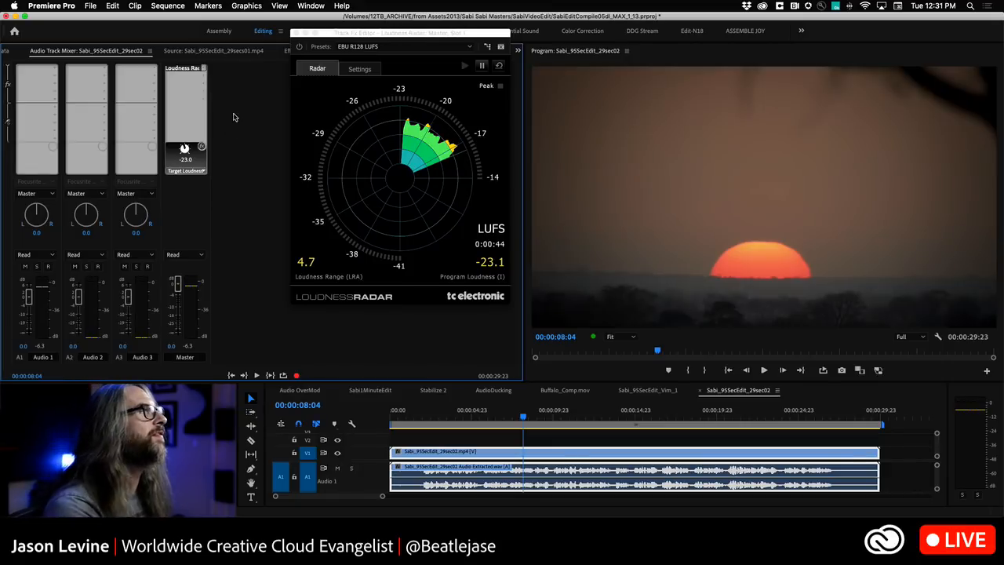
{"action": "left_click", "coordinate": [636, 390]}
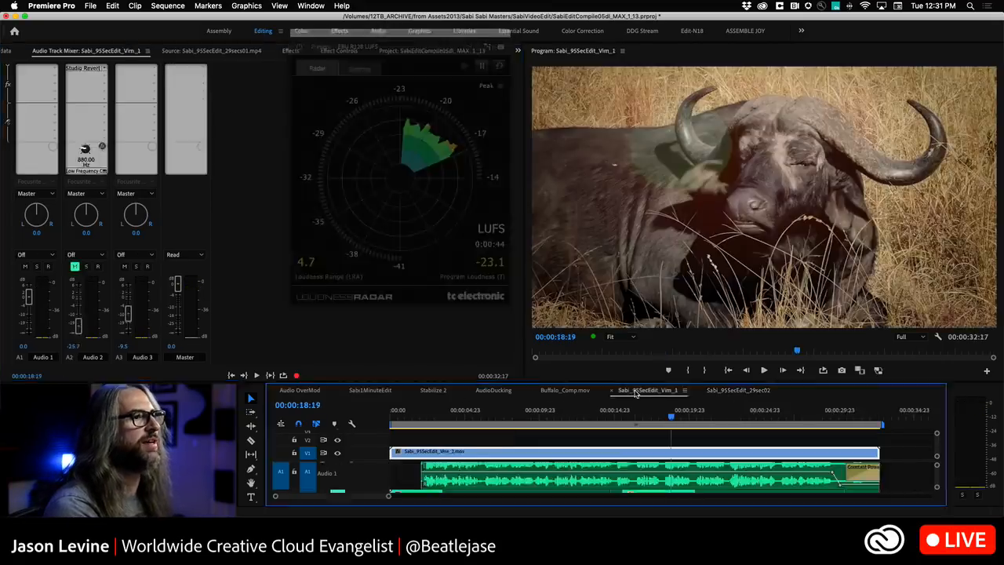
{"action": "left_click", "coordinate": [4, 51]}
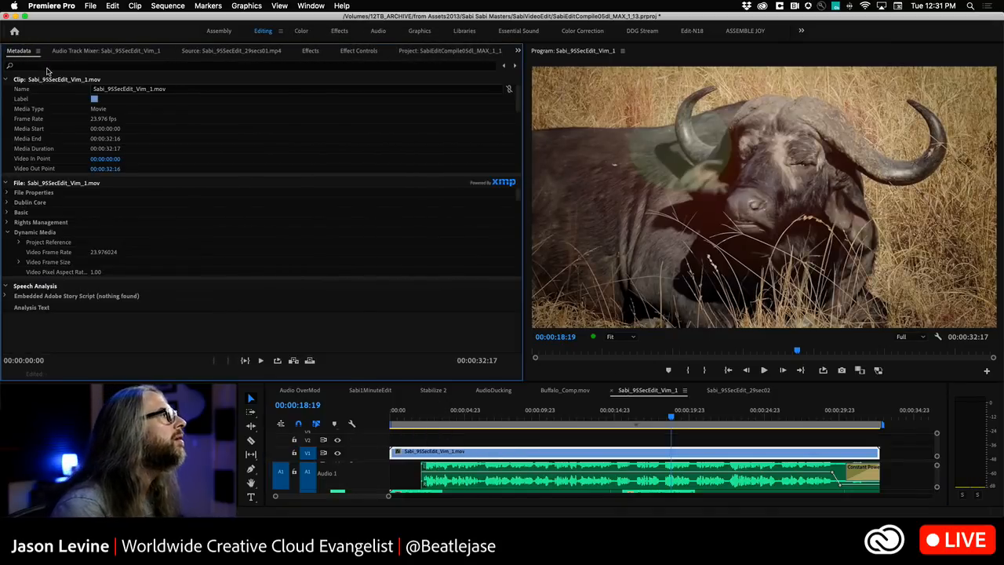
{"action": "left_click", "coordinate": [429, 52]}
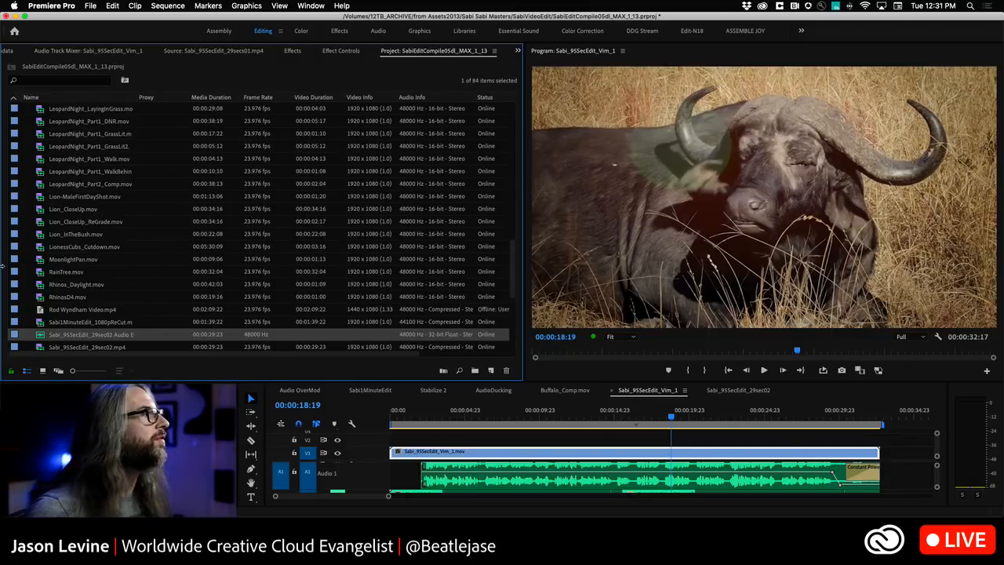
{"action": "scroll", "coordinate": [6, 290], "scroll_direction": "down", "scroll_amount": 2}
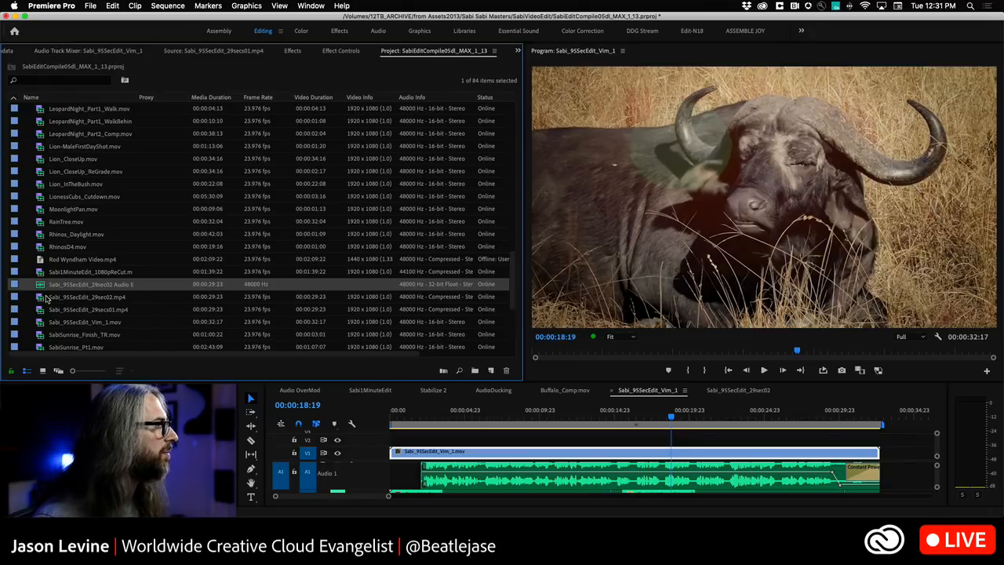
{"action": "left_click", "coordinate": [37, 299]}
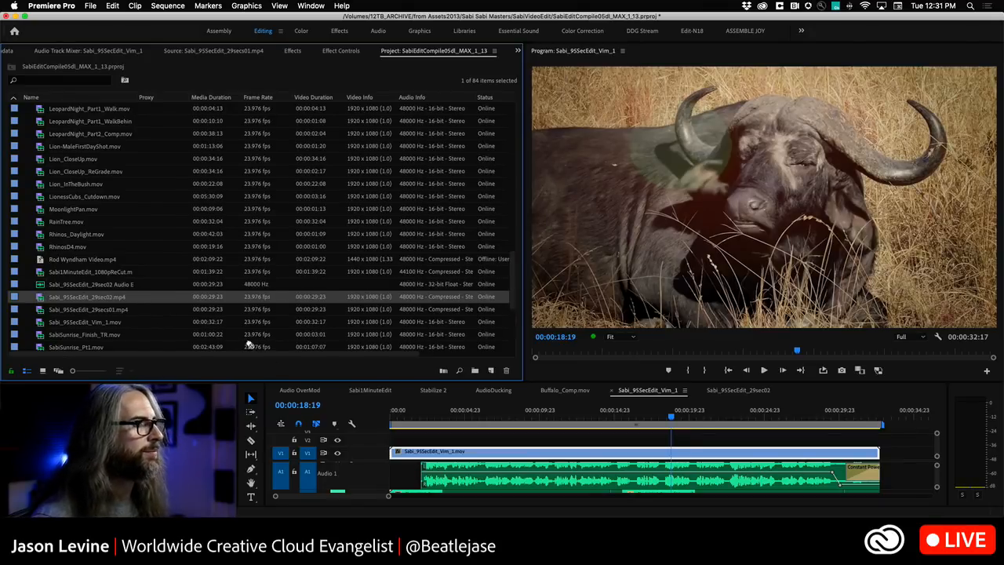
{"action": "scroll", "coordinate": [250, 345], "scroll_direction": "down", "scroll_amount": 1}
{"action": "left_click_drag", "start_coordinate": [398, 409], "coordinate": [910, 453]}
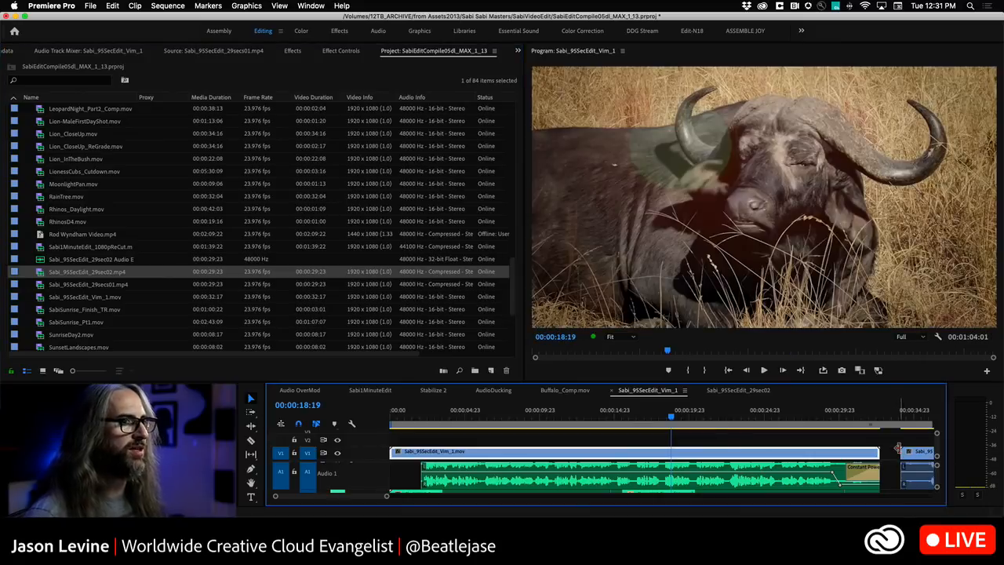
Untarget Audio 2 and Audio 3, and add one video track after Video 3 and one audio track after Audio 3.
{"action": "key", "text": "grave"}
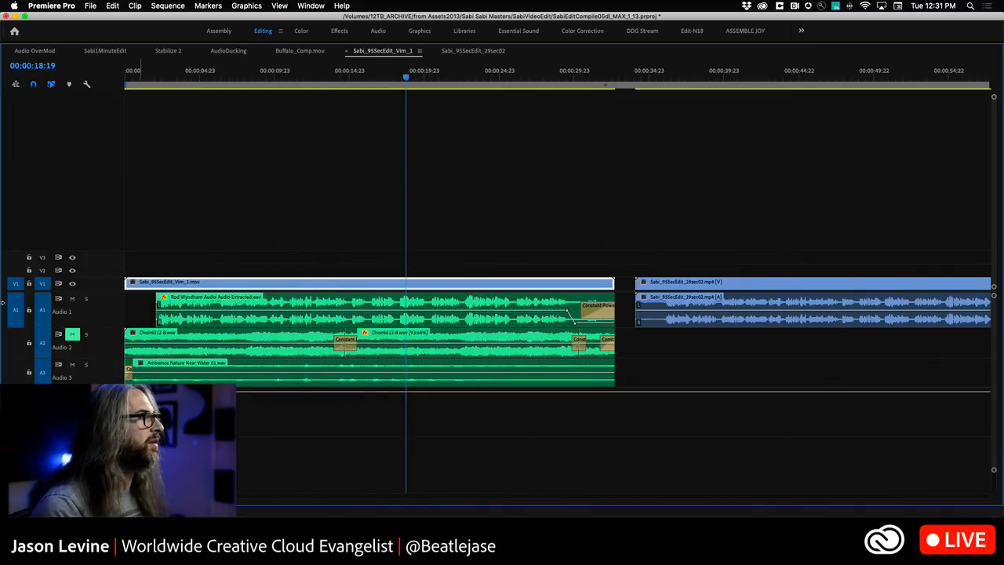
{"action": "left_click", "coordinate": [42, 345]}
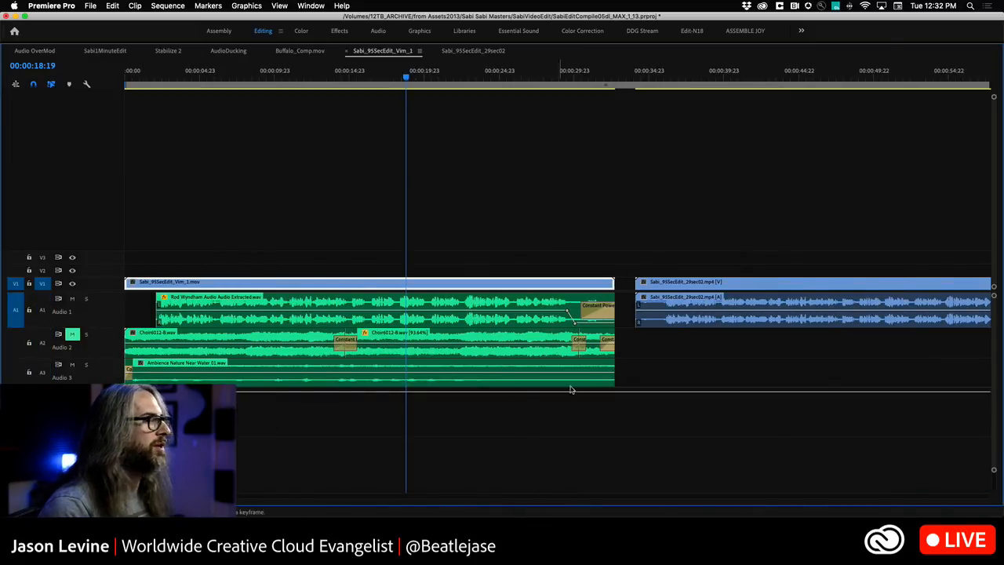
{"action": "left_click", "coordinate": [43, 373]}
{"action": "right_click", "coordinate": [98, 369]}
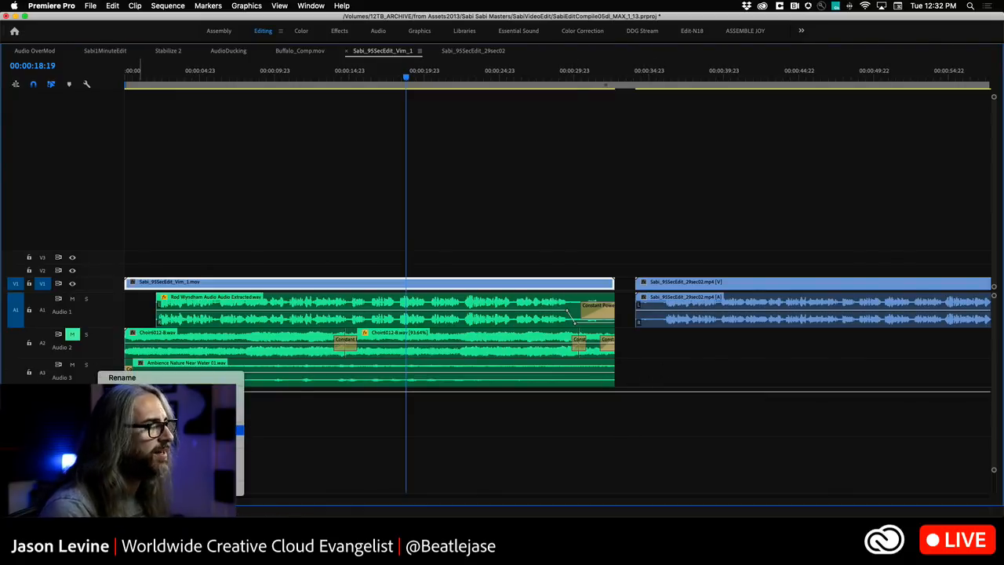
{"action": "left_click", "coordinate": [157, 429]}
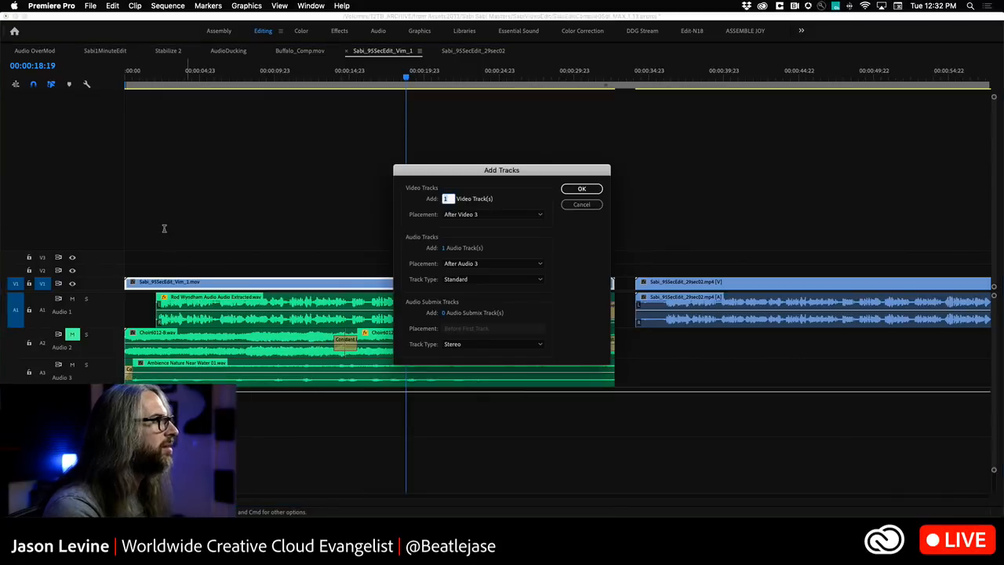
{"action": "left_click", "coordinate": [581, 189]}
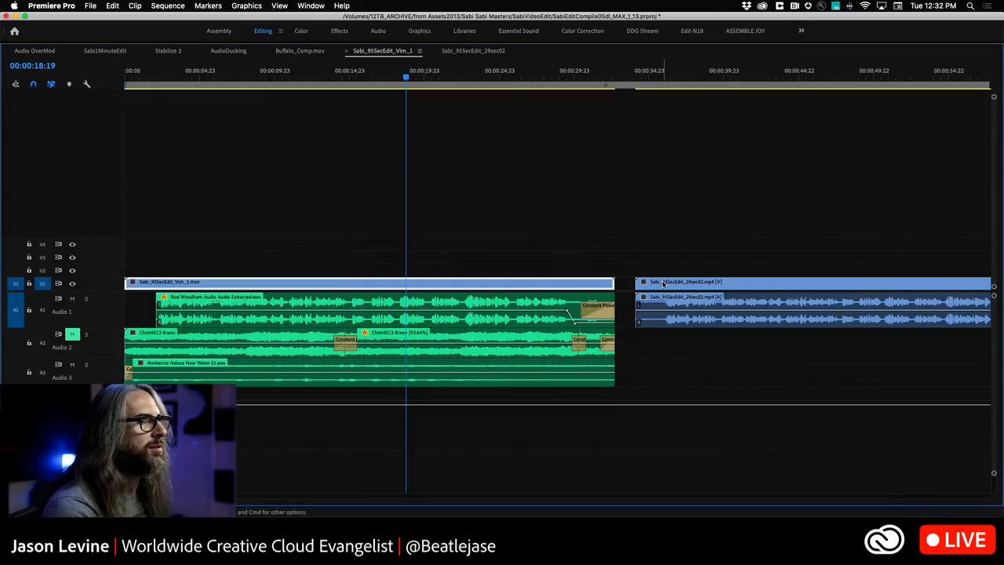
Move the Sabi_95SecEdit_29sec02.mp4 clip to the sequence start, with its video on V2 and its audio on the new track below Audio 3.
{"action": "left_click_drag", "start_coordinate": [662, 283], "coordinate": [672, 400]}
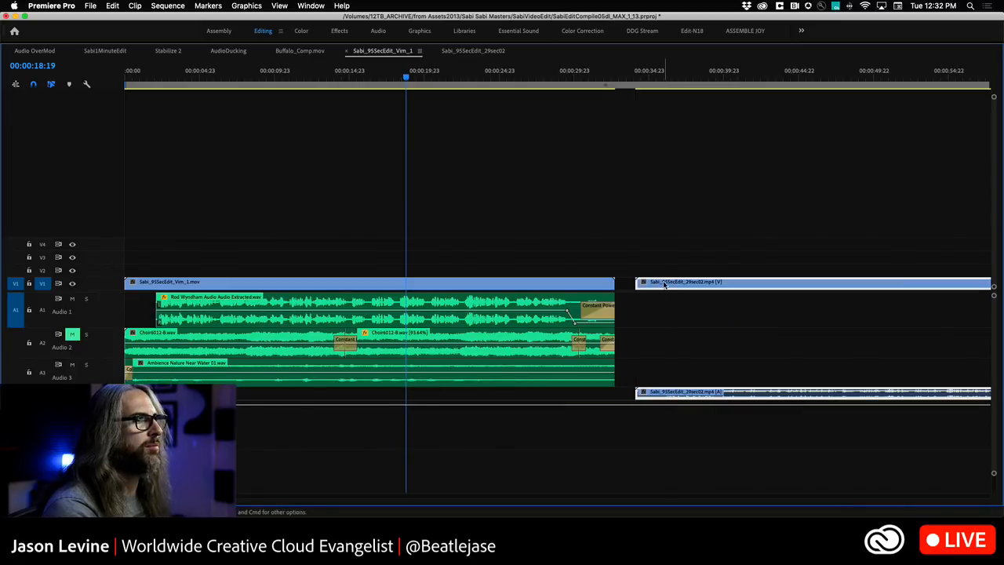
{"action": "left_click_drag", "start_coordinate": [664, 284], "coordinate": [145, 276]}
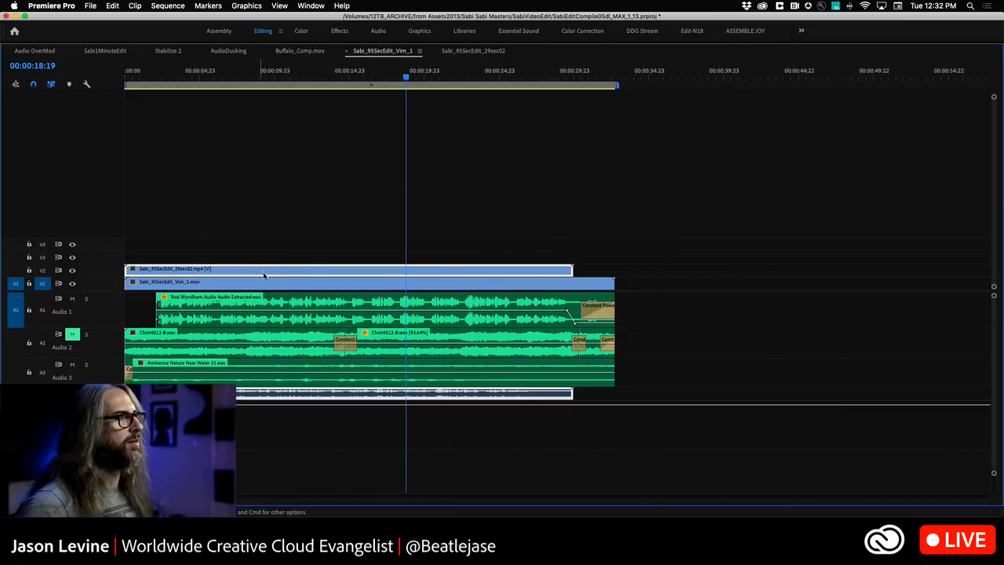
{"action": "key", "text": "grave"}
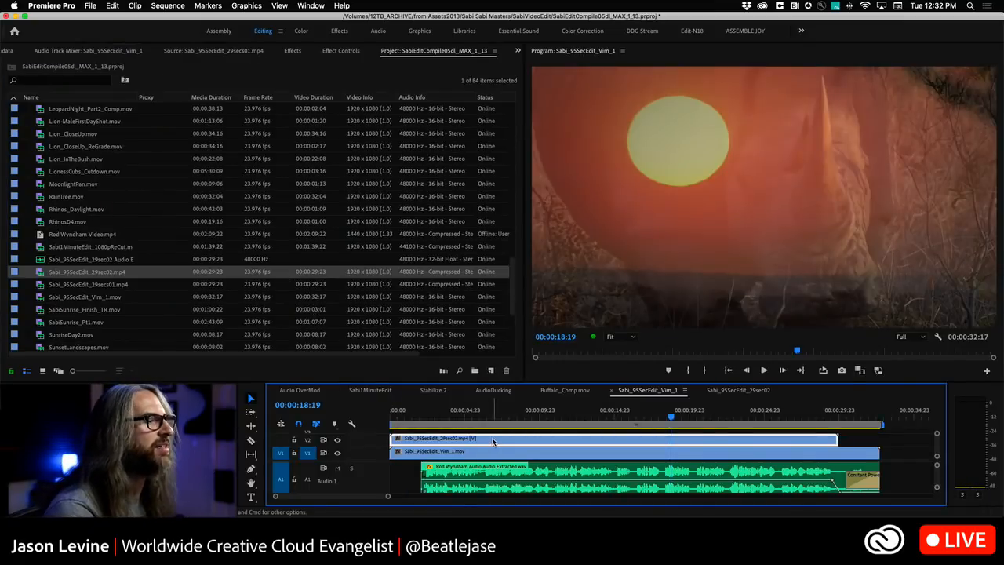
Display the V2 clip's effect settings, move the playhead to 00:00:02:10 and solo Audio 1.
{"action": "left_click", "coordinate": [340, 51]}
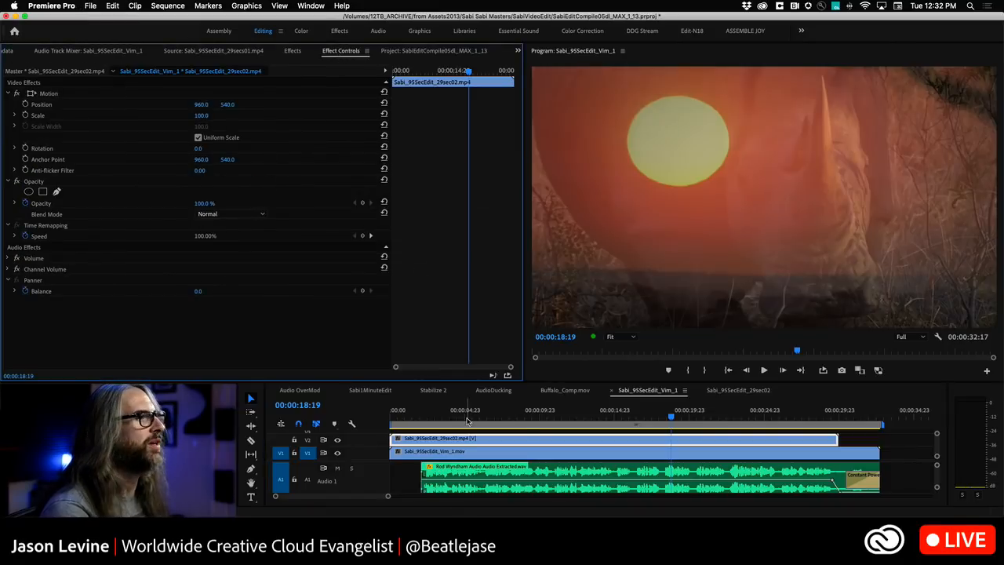
{"action": "left_click", "coordinate": [476, 441]}
{"action": "left_click_drag", "start_coordinate": [671, 417], "coordinate": [425, 417]}
{"action": "left_click", "coordinate": [351, 468]}
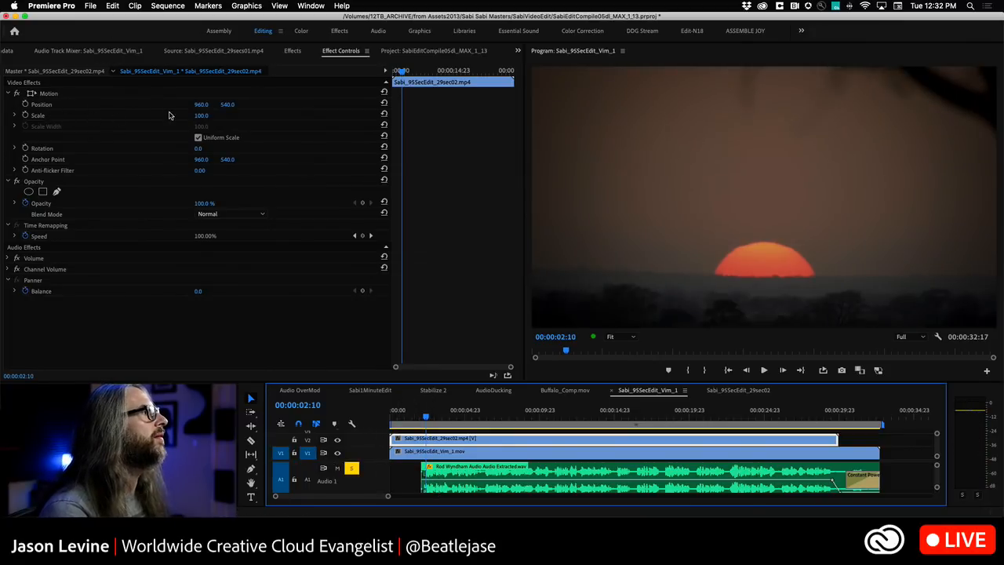
Set the Sabi_95SecEdit_29sec02.mp4 clip's scale to 50 and its horizontal position to 479.
{"action": "left_click_drag", "start_coordinate": [212, 116], "coordinate": [200, 116]}
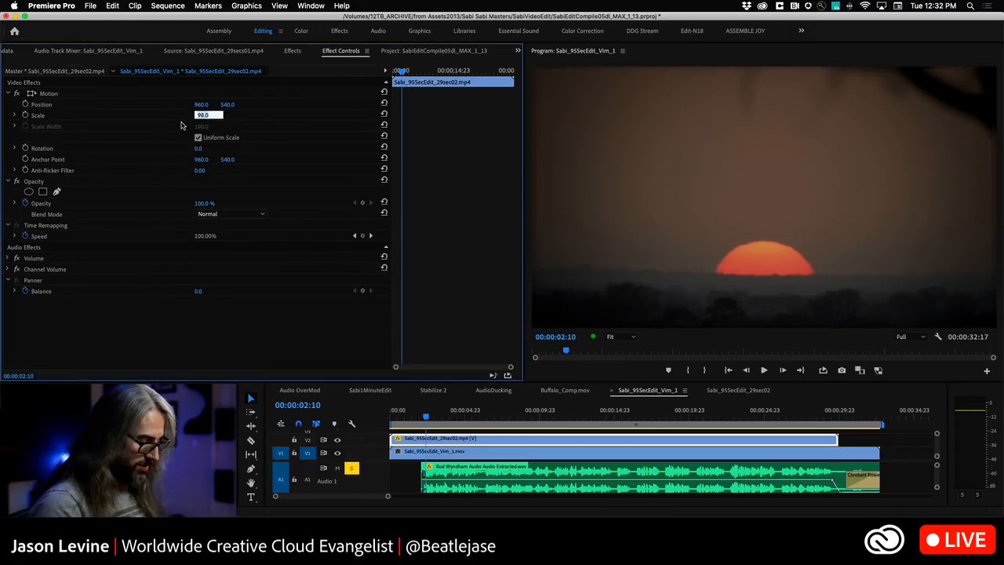
{"action": "key", "text": "Return"}
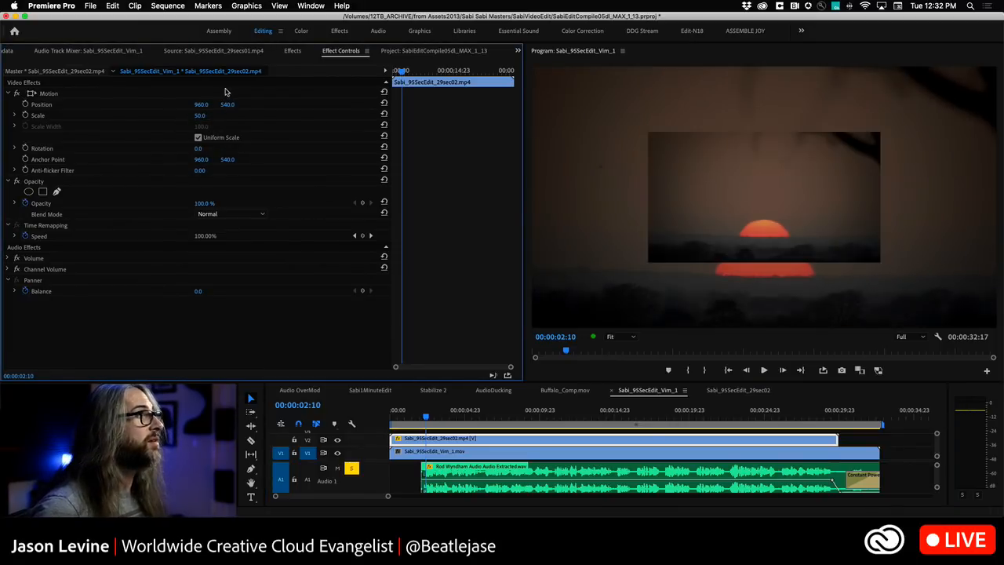
{"action": "left_click_drag", "start_coordinate": [226, 105], "coordinate": [92, 104]}
{"action": "key", "text": "super+z"}
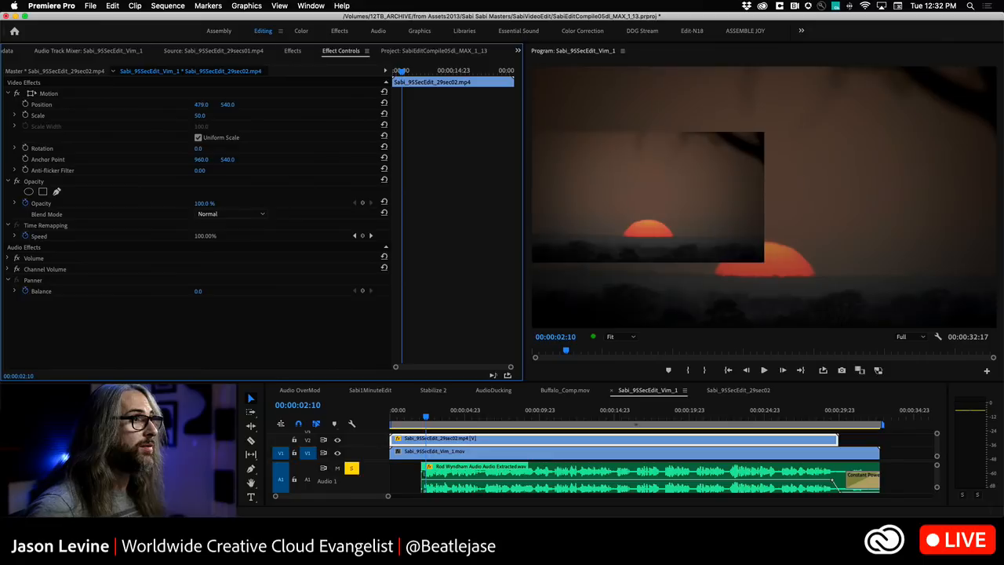
Set the Sabi_95SecEdit_Vim_1.mov clip's scale to 50 and its horizontal position to 1441.
{"action": "left_click", "coordinate": [449, 454]}
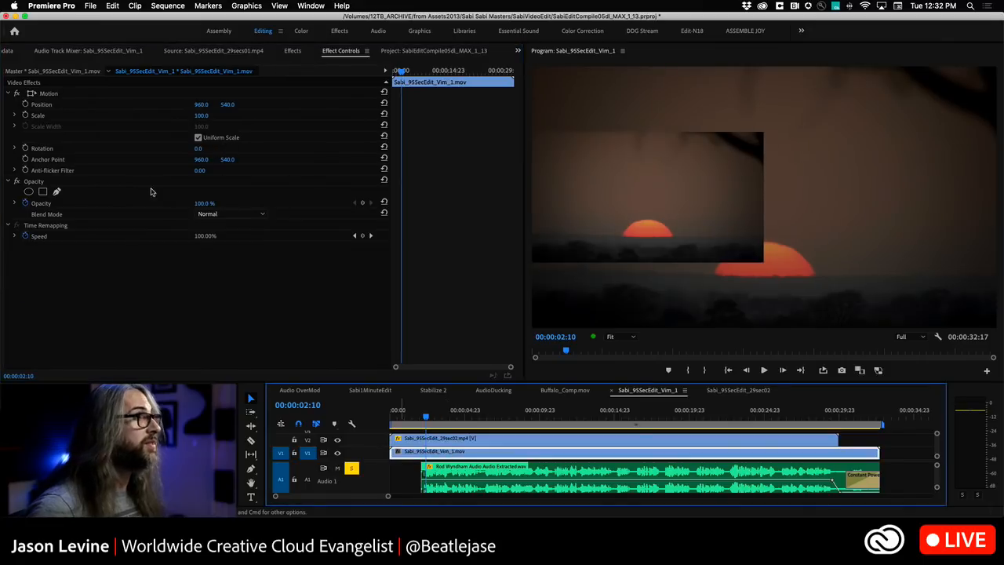
{"action": "left_click", "coordinate": [202, 115]}
{"action": "type", "text": "50"}
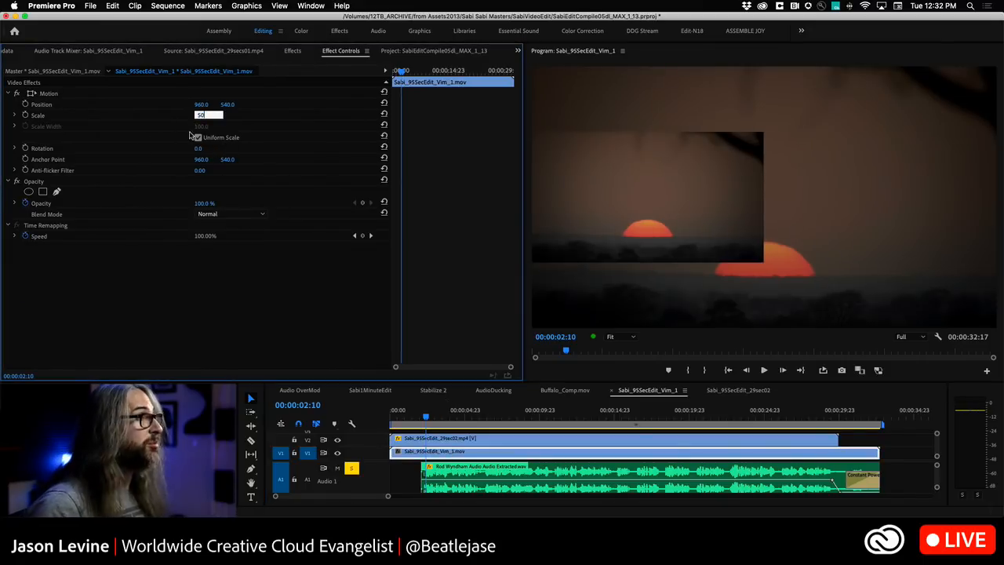
{"action": "key", "text": "Return"}
{"action": "left_click_drag", "start_coordinate": [201, 105], "coordinate": [453, 105]}
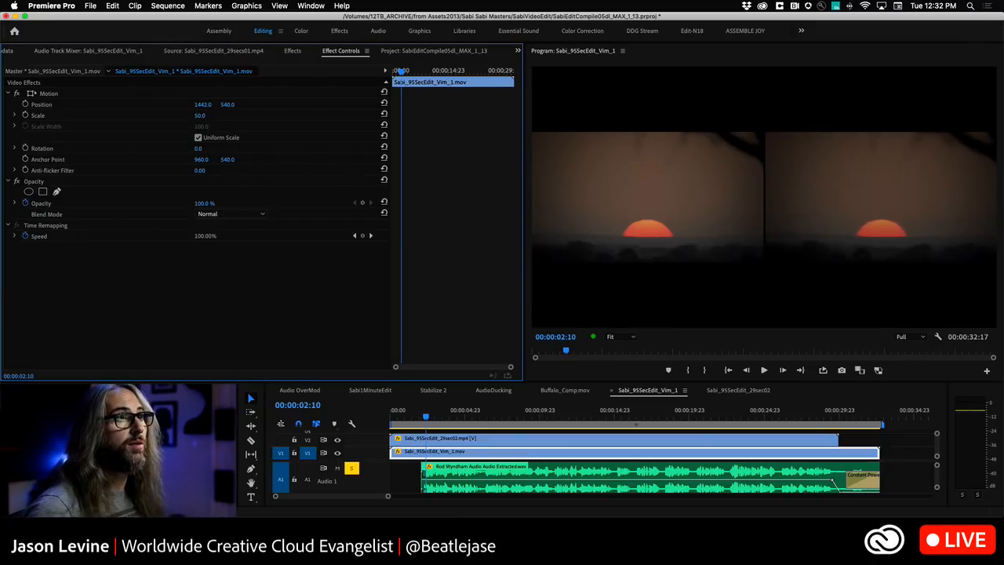
Mute Audio 1 and play the side-by-side comparison from the start of the sequence.
{"action": "left_click_drag", "start_coordinate": [422, 419], "coordinate": [397, 415]}
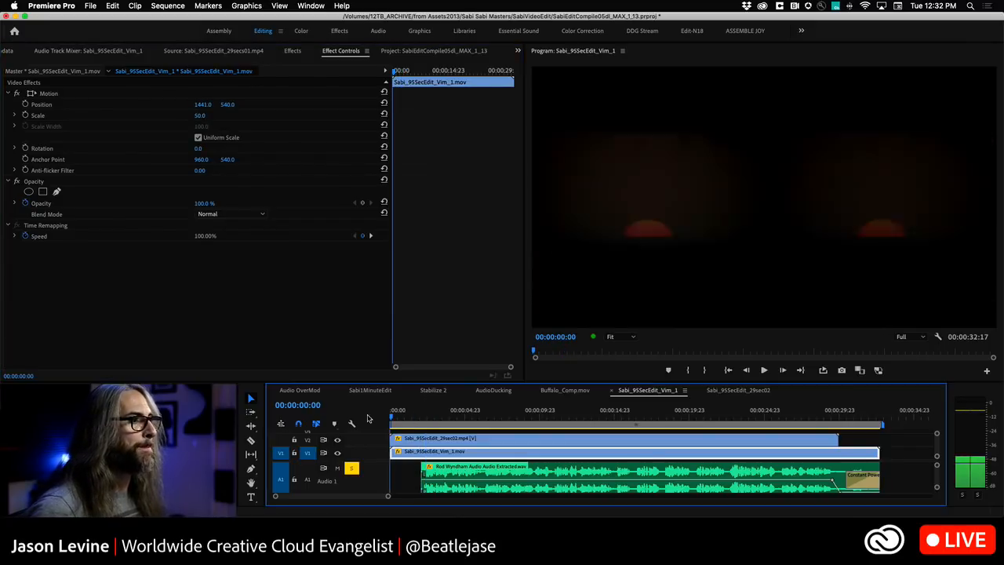
{"action": "left_click", "coordinate": [337, 468]}
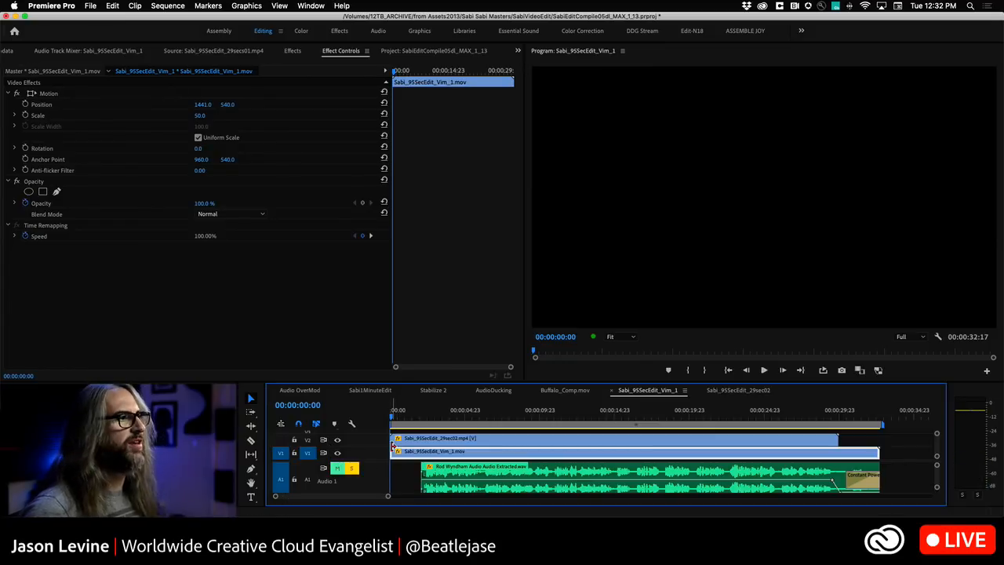
{"action": "key", "text": "space"}
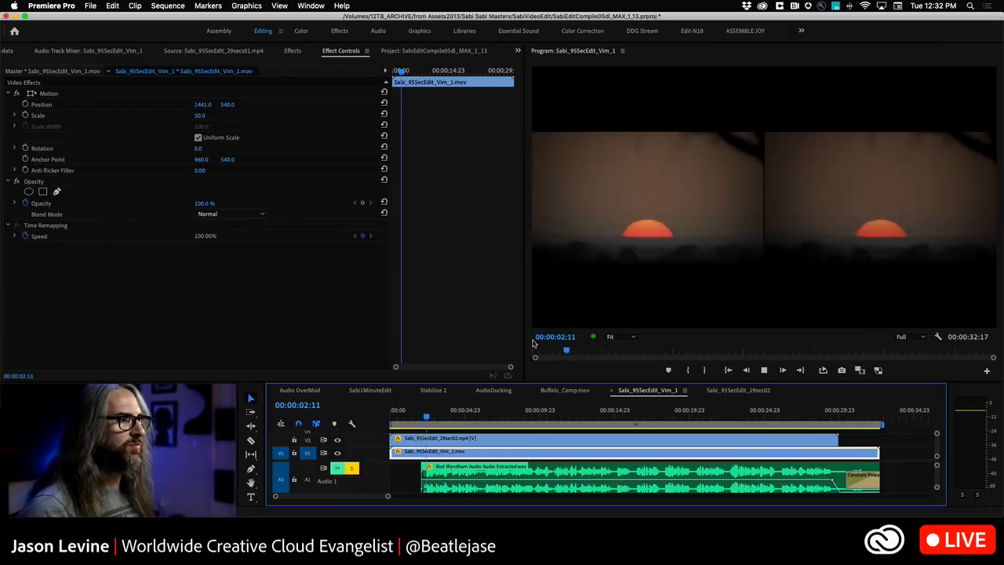
Compare the two versions side by side in the enlarged program view at 00:00:21:01, and again at 00:00:19:00.
{"action": "key", "text": "grave"}
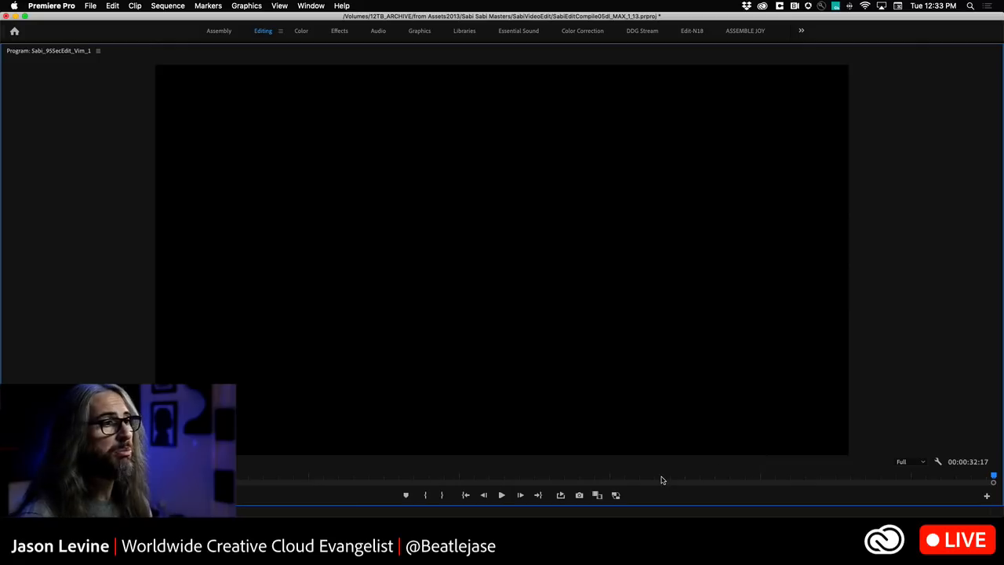
{"action": "left_click_drag", "start_coordinate": [661, 478], "coordinate": [641, 488]}
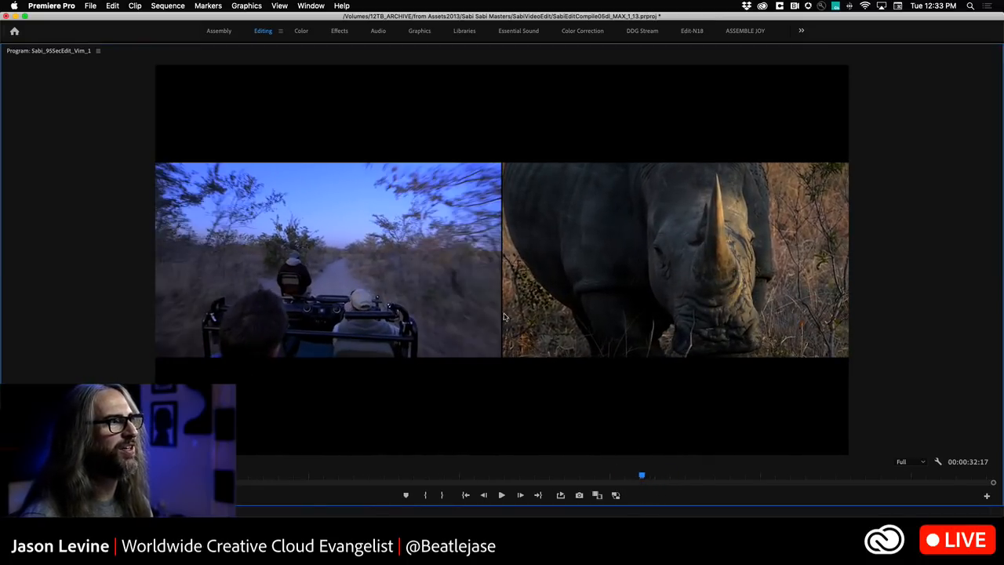
{"action": "key", "text": "grave"}
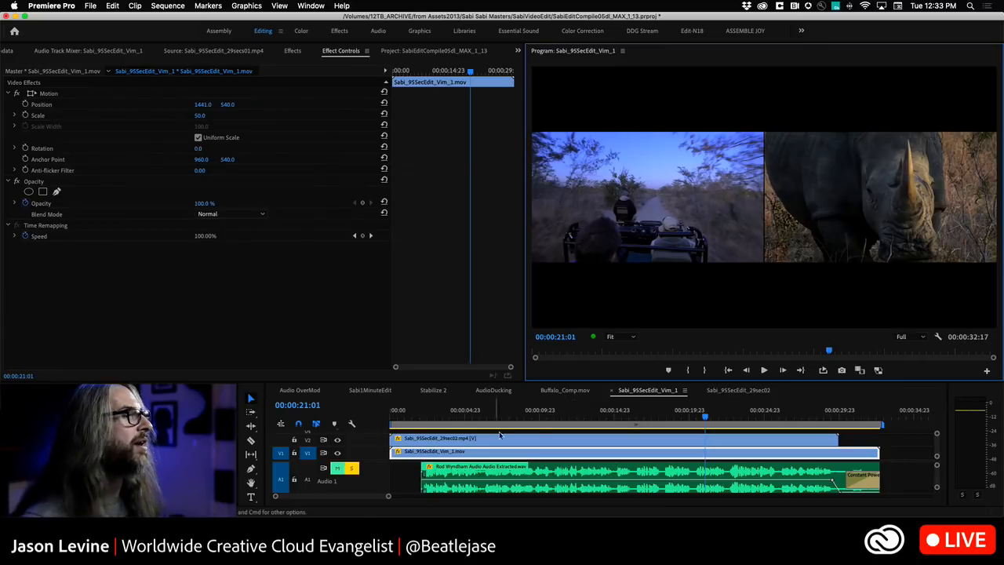
{"action": "left_click", "coordinate": [674, 403]}
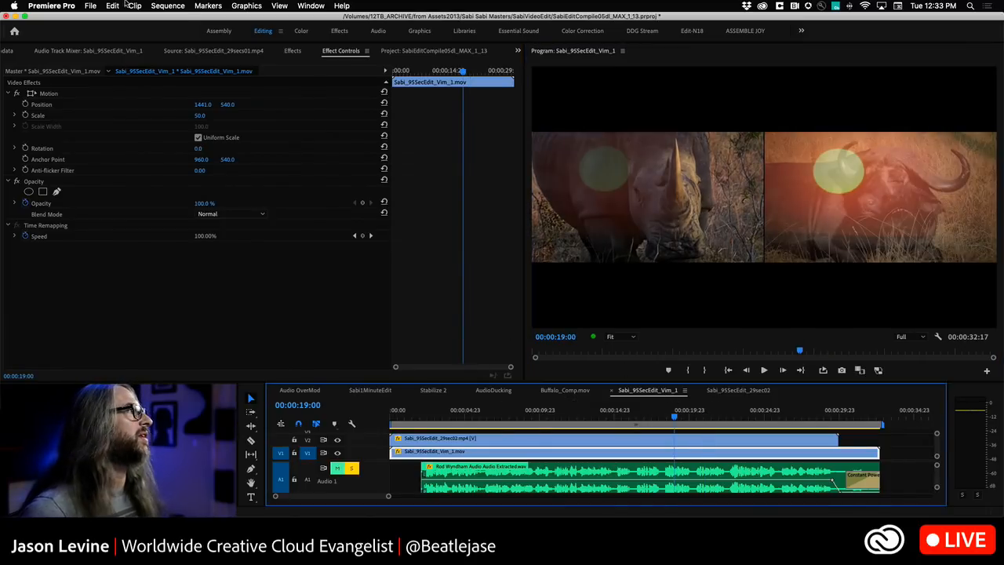
Open the media export settings for Sabi_95SecEdit_Vim_1 and review its basic video and encoding settings.
{"action": "left_click", "coordinate": [91, 6]}
{"action": "mouse_move", "coordinate": [201, 276]}
{"action": "left_click", "coordinate": [242, 275]}
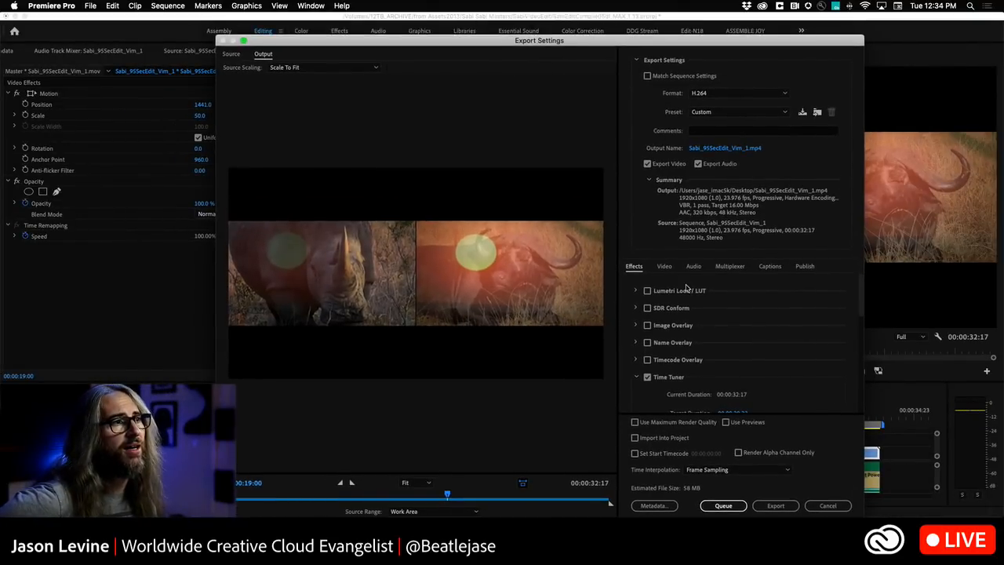
{"action": "left_click", "coordinate": [666, 268]}
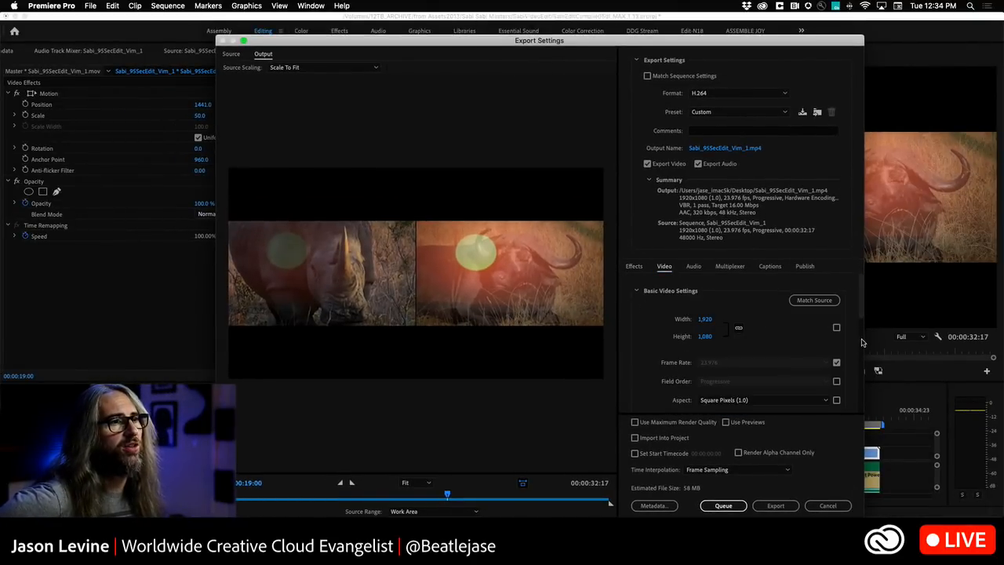
{"action": "left_click_drag", "start_coordinate": [860, 315], "coordinate": [863, 347]}
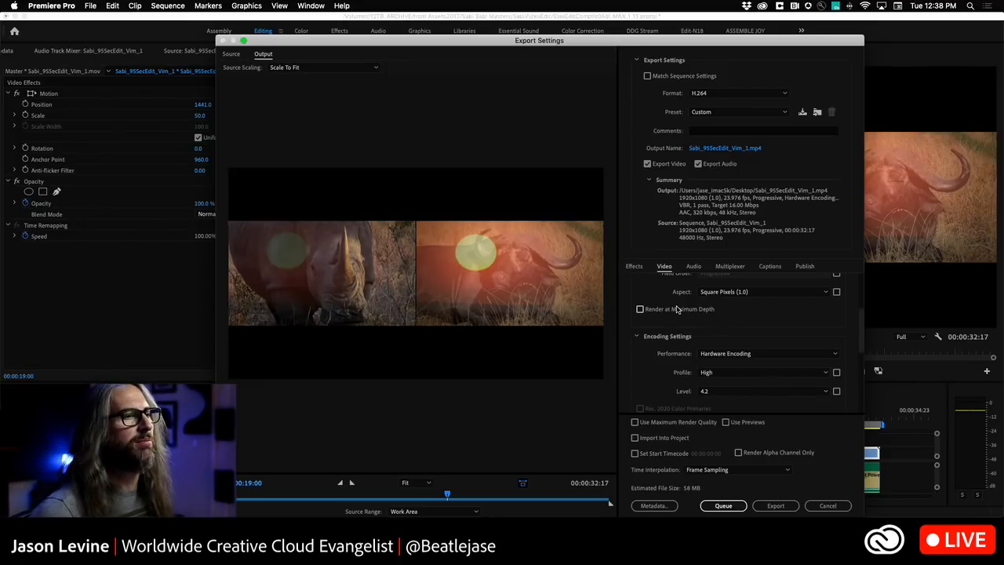
{"action": "scroll", "coordinate": [861, 334], "scroll_direction": "up", "scroll_amount": 3}
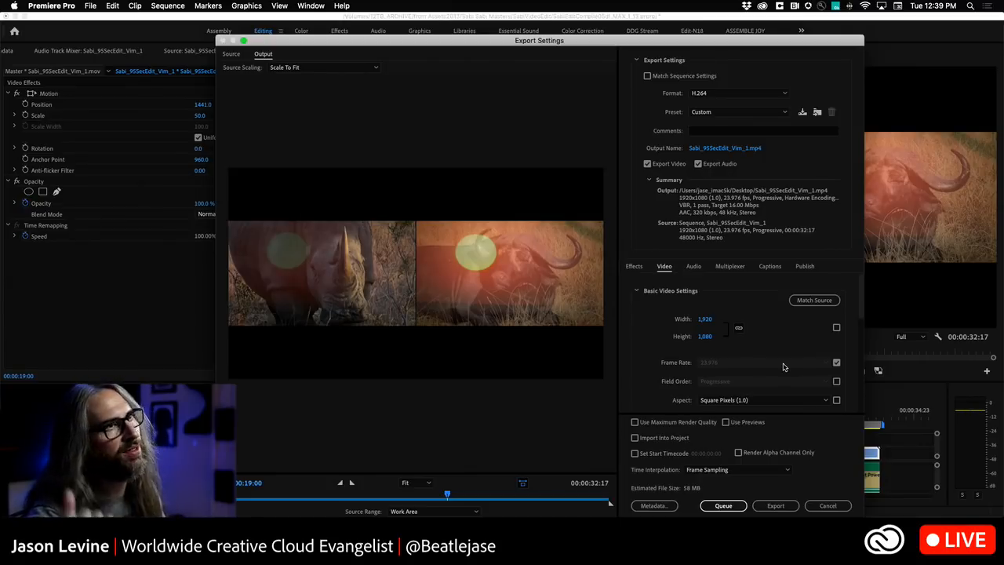
Review the export effects list, including the Time Tuner settings.
{"action": "left_click", "coordinate": [634, 266]}
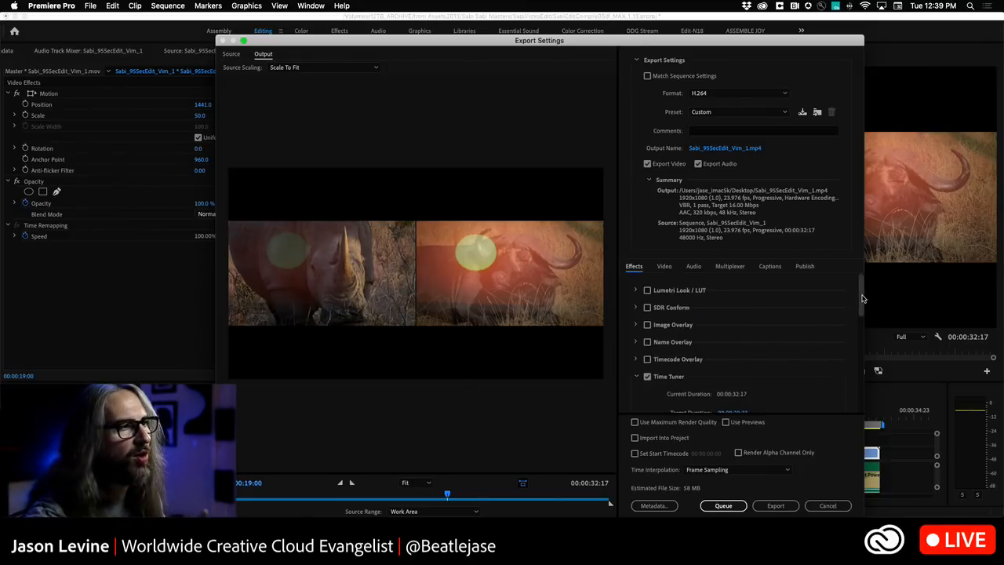
{"action": "scroll", "coordinate": [861, 297], "scroll_direction": "down", "scroll_amount": 3}
{"action": "scroll", "coordinate": [861, 296], "scroll_direction": "up", "scroll_amount": 3}
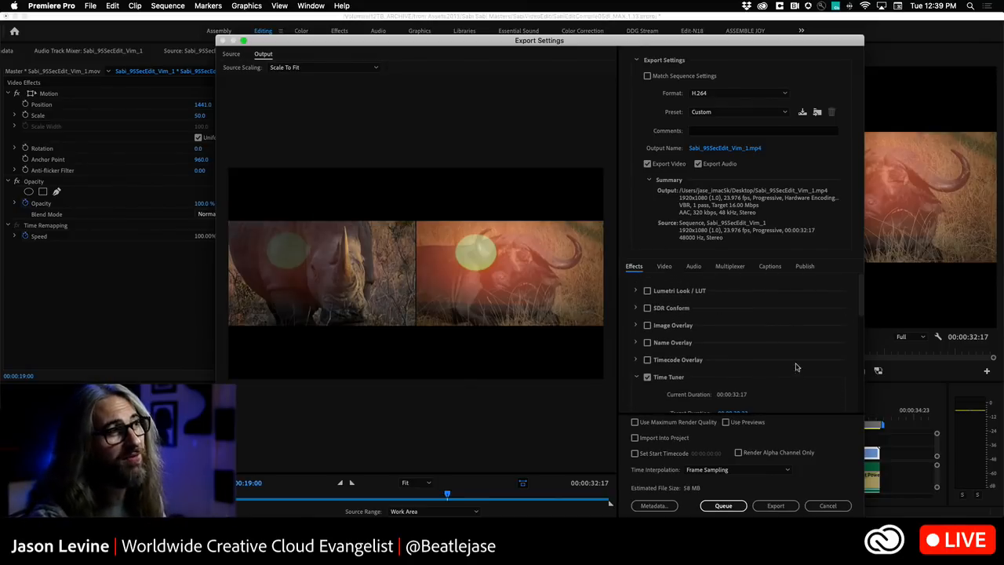